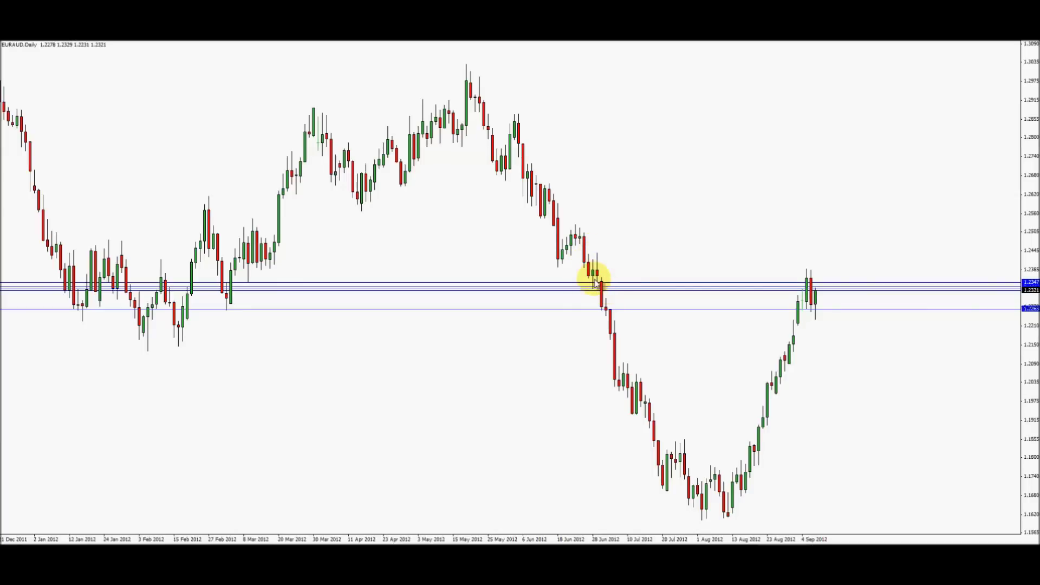
Draw a shaded rectangle on the EURAUD daily chart from the late June 2012 candles past early September, spanning about 1.2330 to 1.2438
click(59, 34)
mouse_move(74, 101)
click(160, 96)
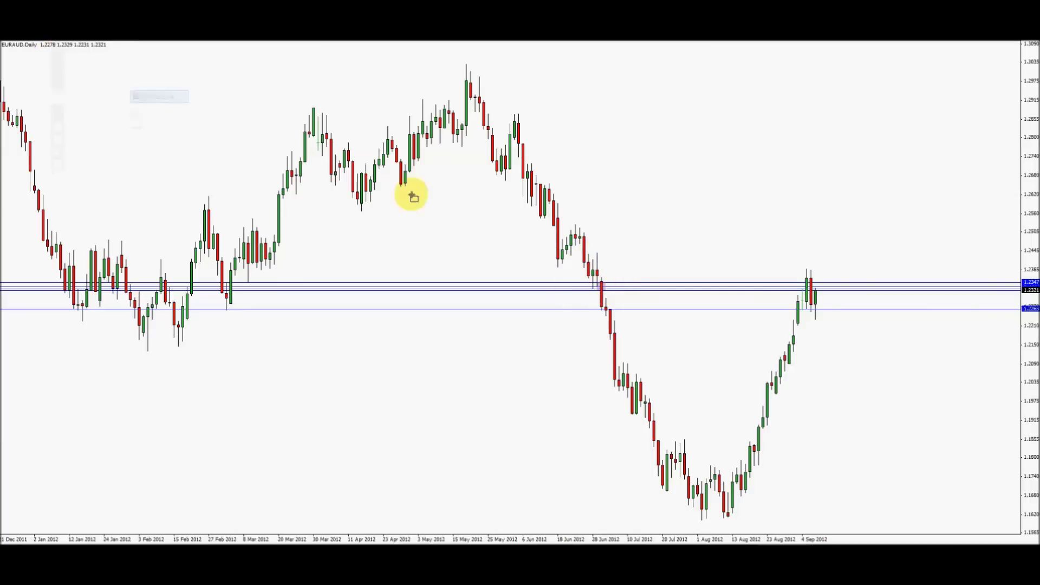
drag(553, 194, 596, 215)
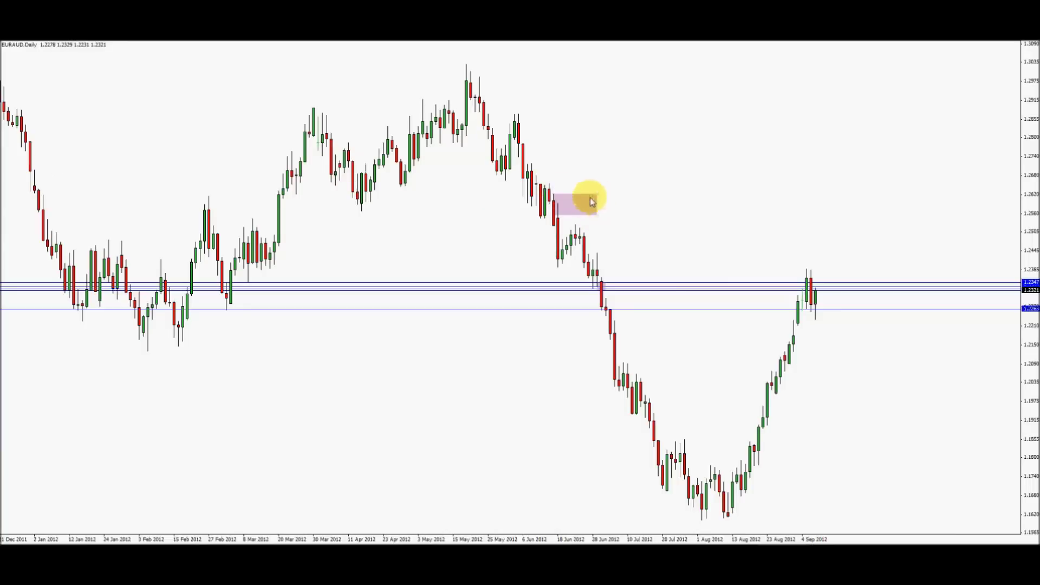
drag(576, 209, 854, 255)
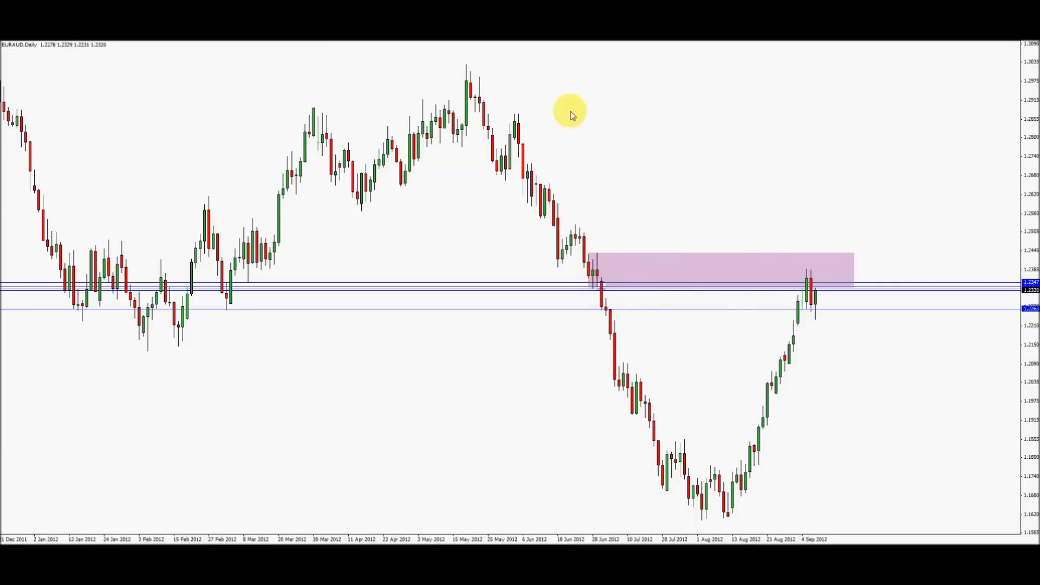
Switch the EURAUD chart to the 1-hour timeframe and locate the shaded zone starting in late June 2012
key(minus)
key(minus)
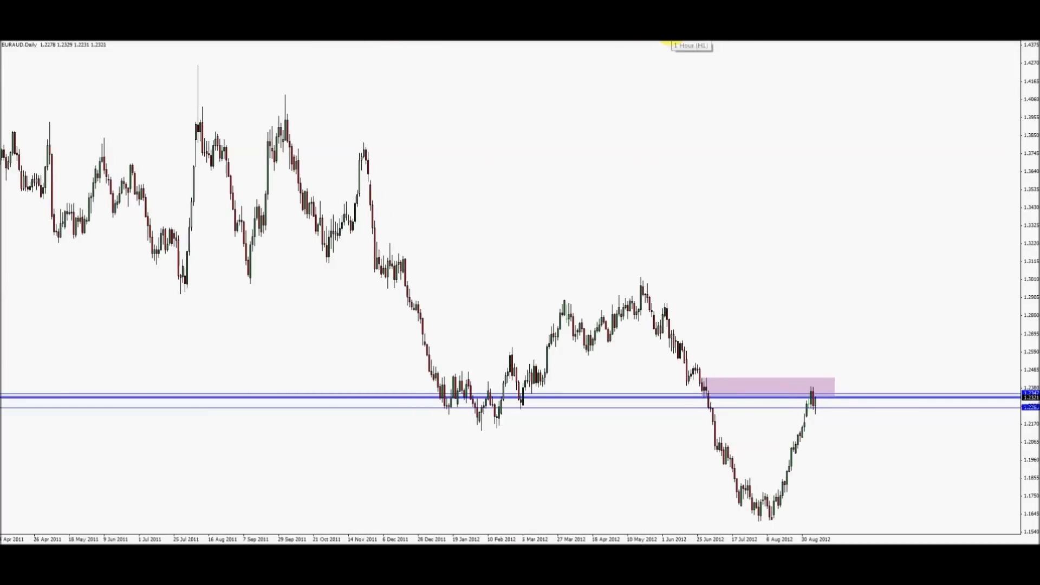
click(672, 39)
drag(842, 187, 446, 197)
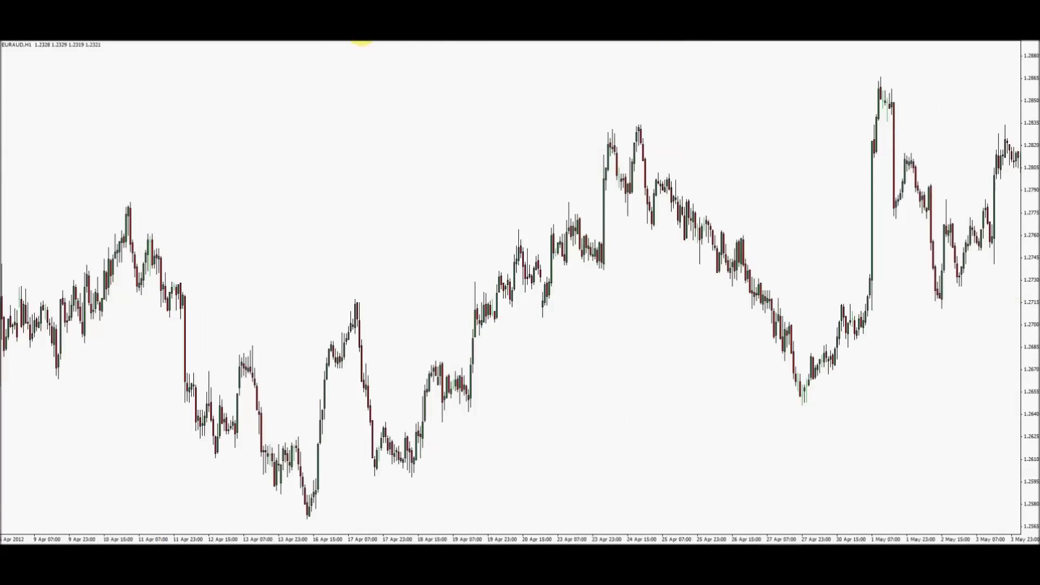
key(End)
scroll(283, 228, left, 15)
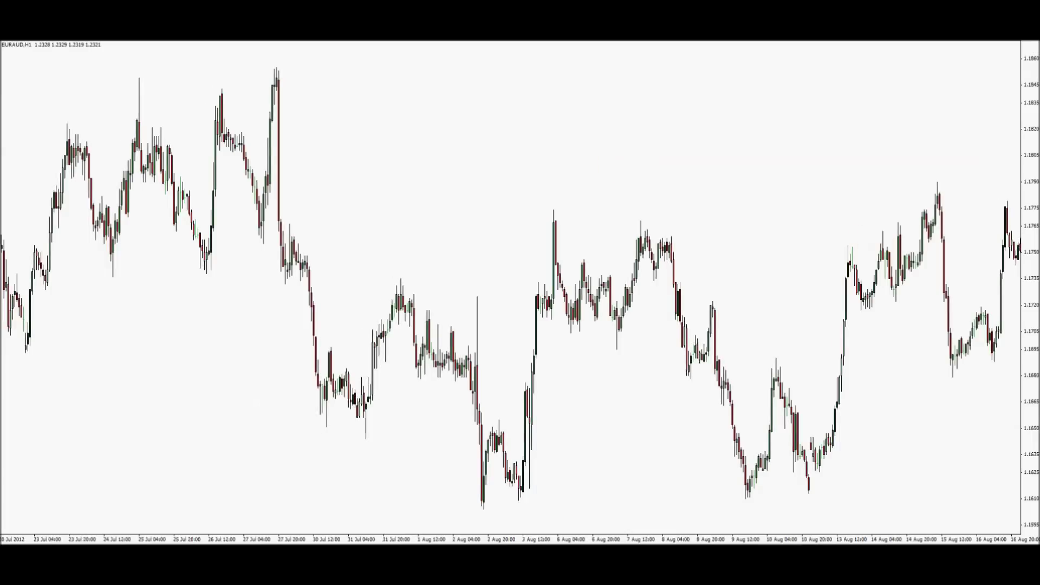
key(End)
scroll(854, 215, left, 20)
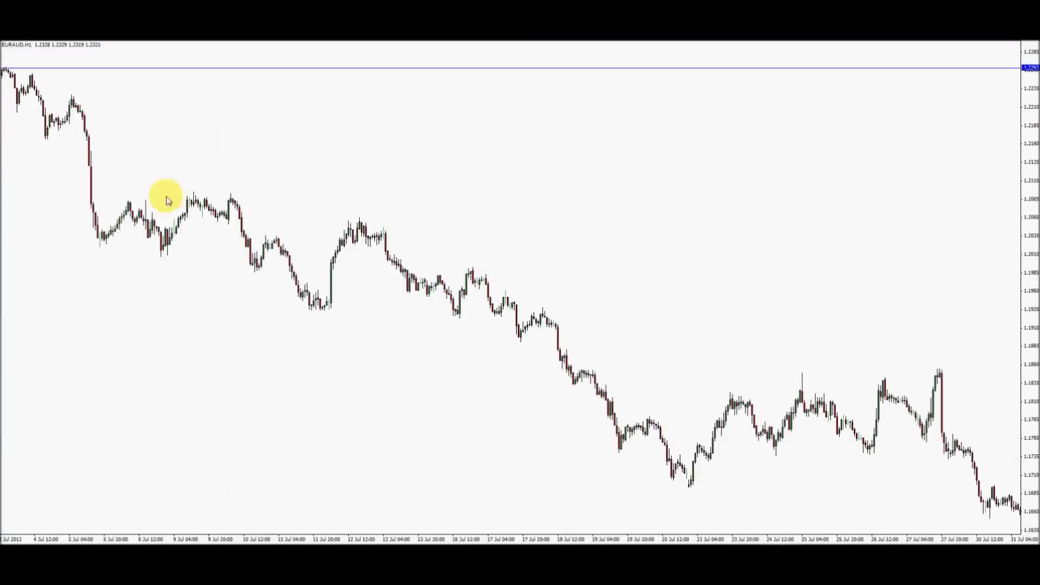
scroll(580, 281, left, 6)
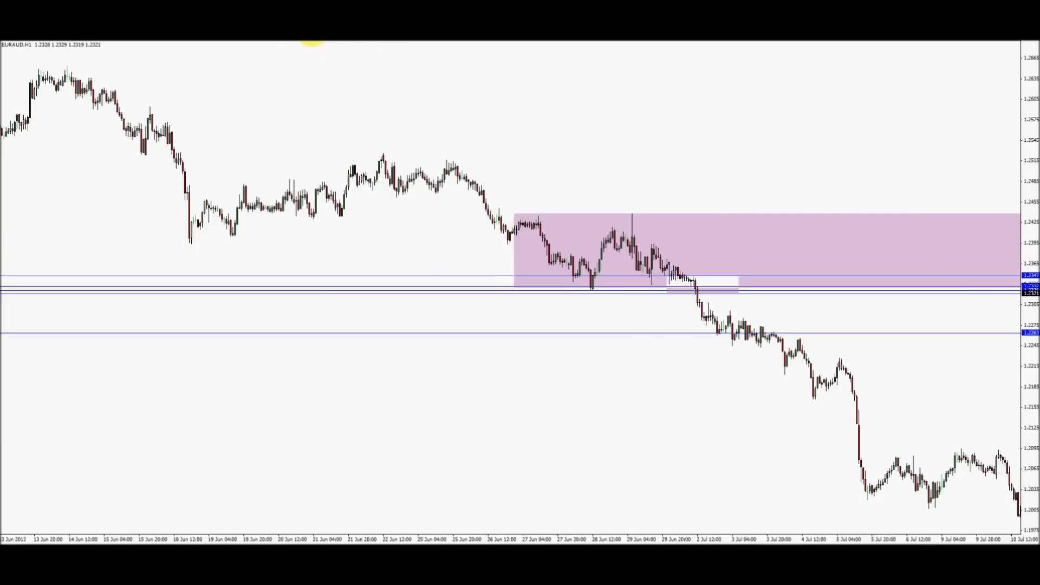
Examine the 1-hour candles at the lower edge of the shaded zone where price drops away on 2 July 2012
key(plus)
scroll(766, 223, right, 8)
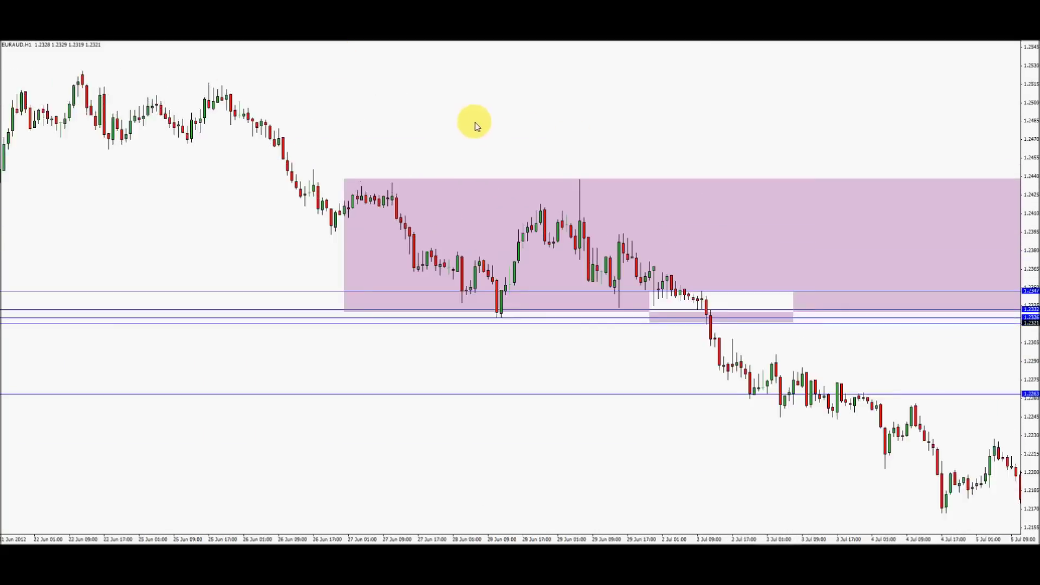
scroll(476, 124, left, 1)
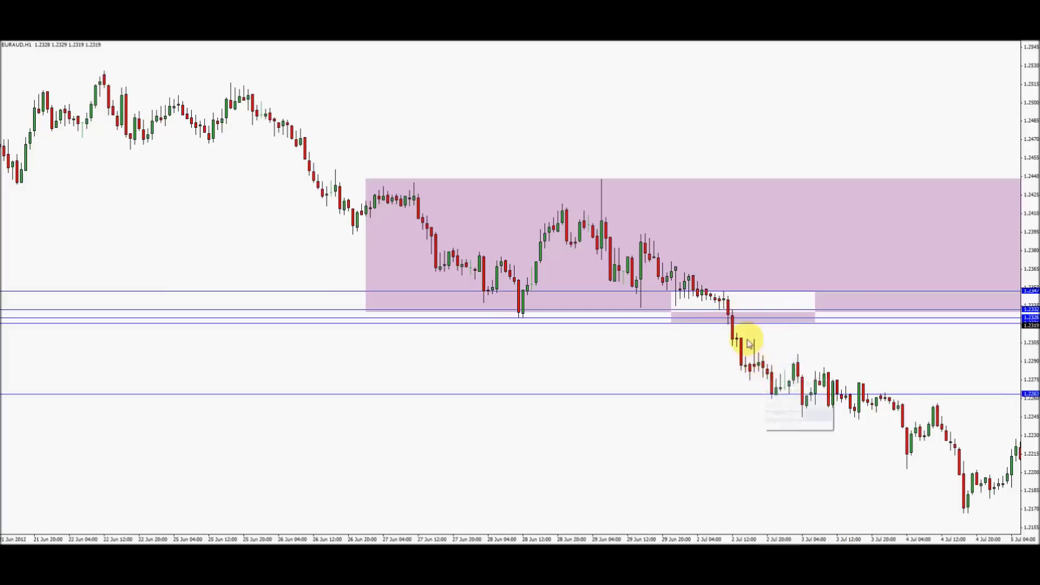
mouse_move(731, 319)
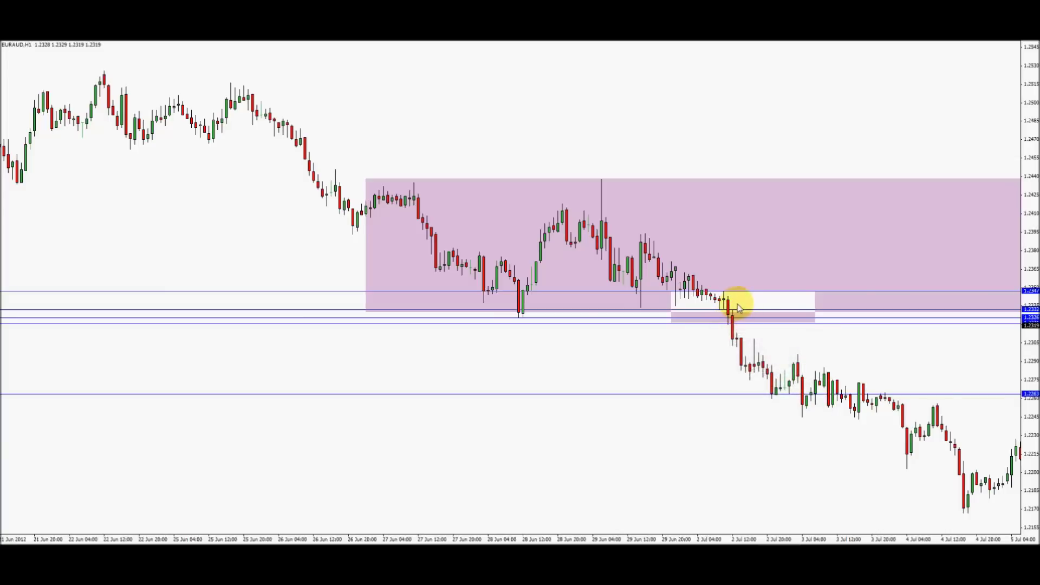
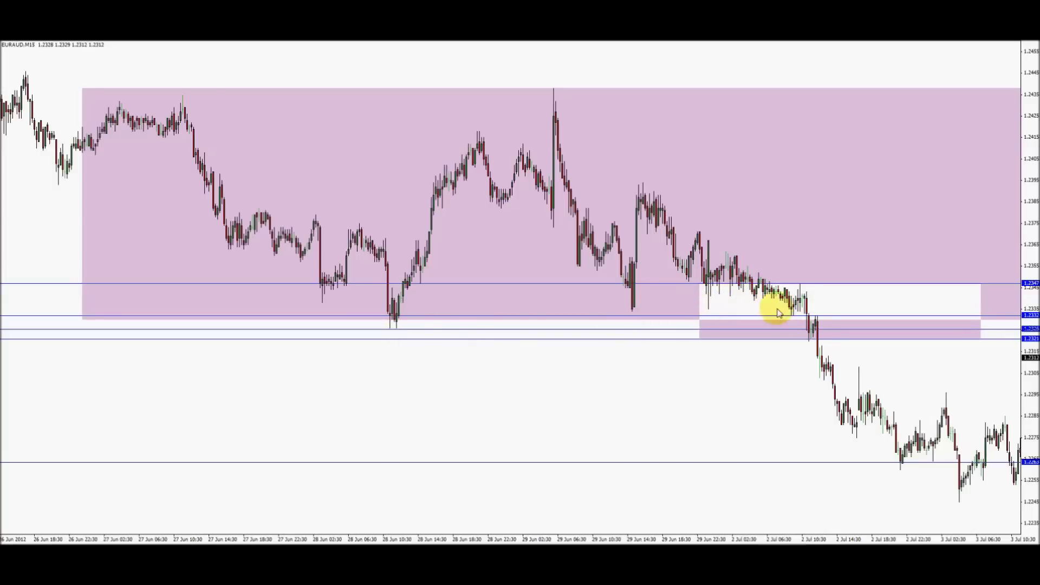
Switch the chart to the 5-minute timeframe and inspect the candles leaving the shaded zone on 2 July 2012
drag(788, 214, 611, 169)
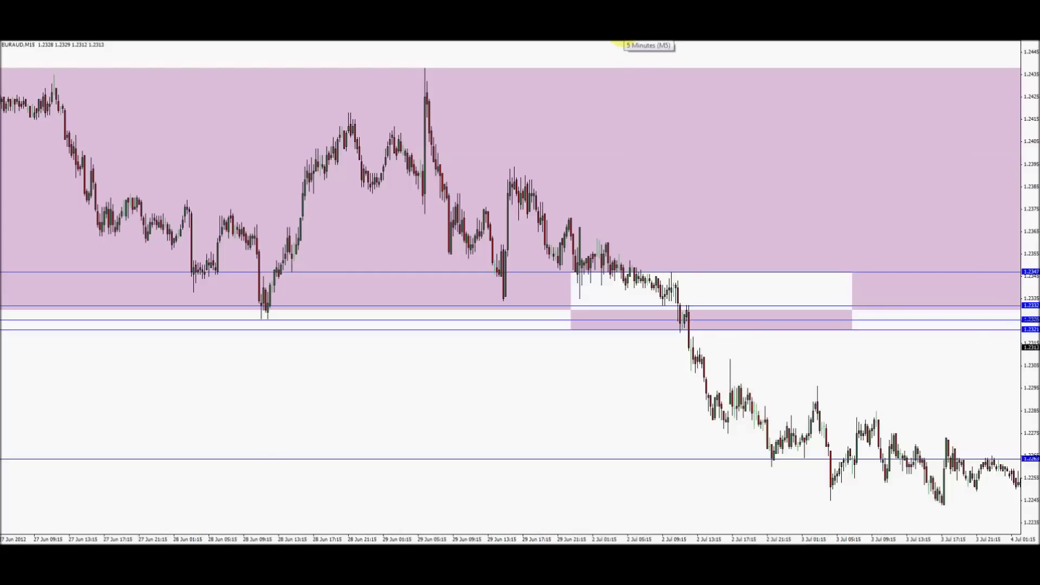
click(619, 41)
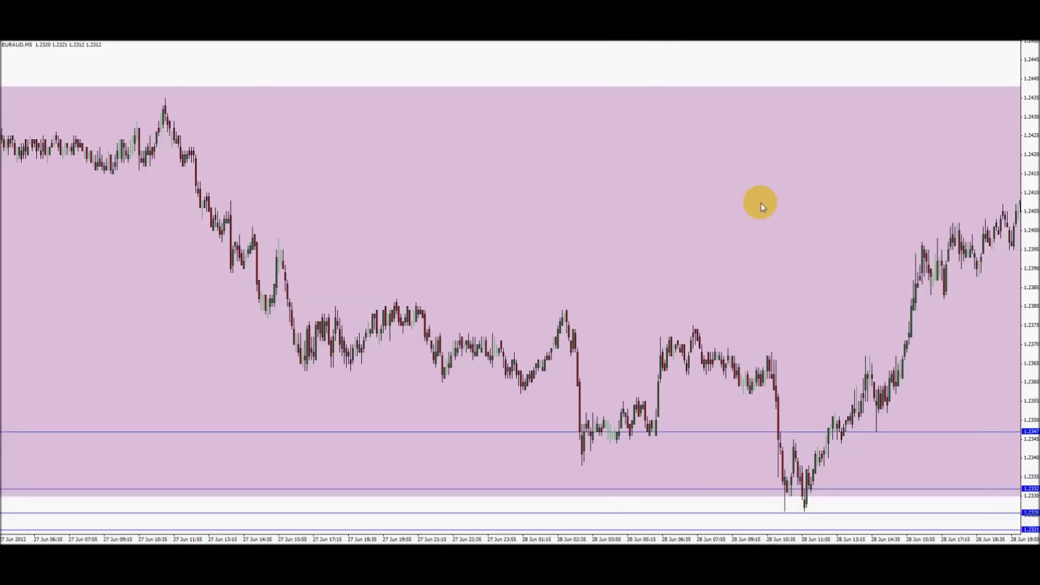
scroll(760, 203, down, 15)
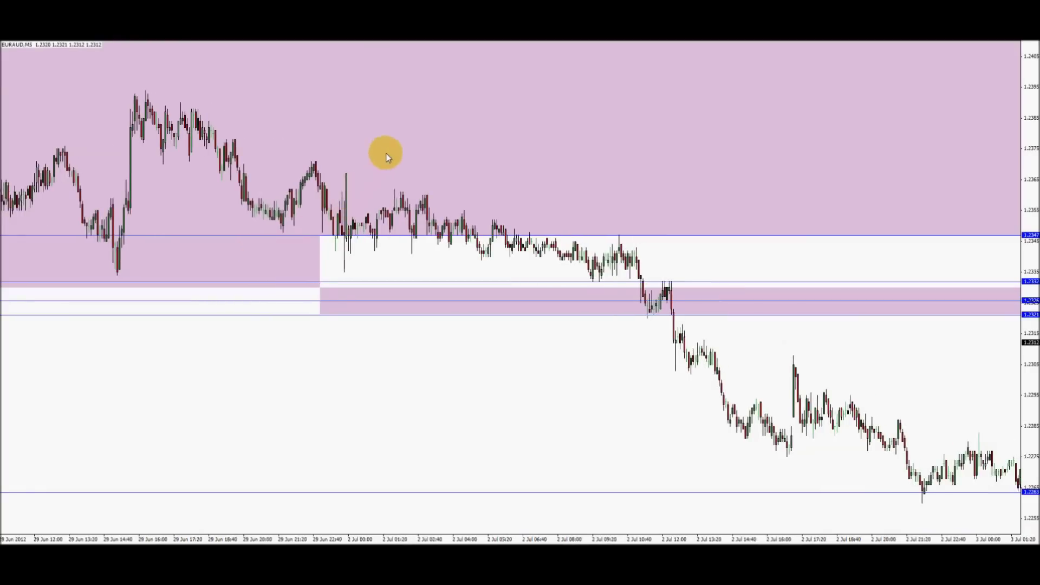
scroll(406, 151, up, 3)
click(321, 41)
scroll(325, 128, down, 8)
drag(631, 181, 374, 154)
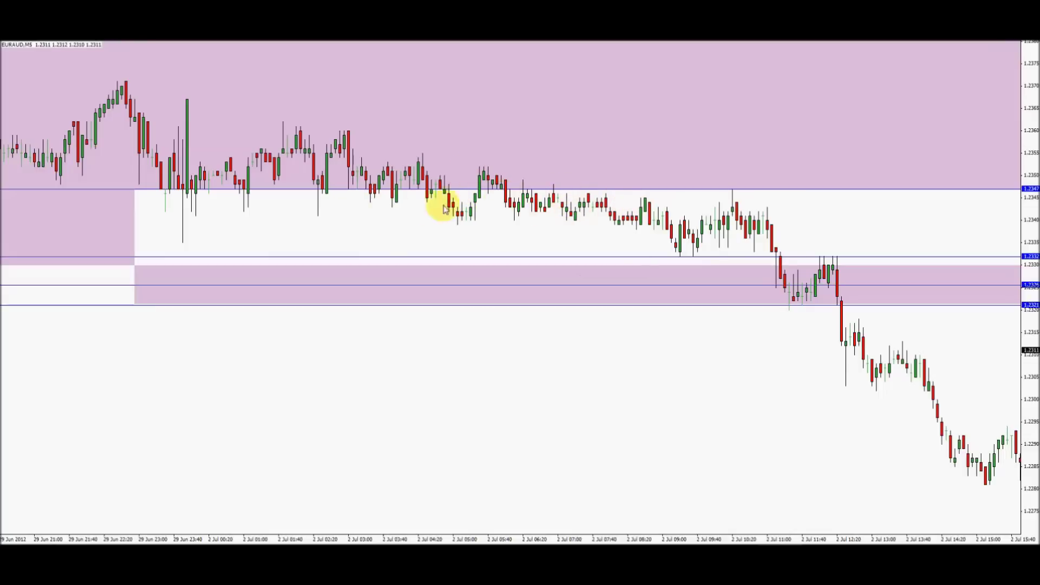
Review the 5-minute price action inside the shaded zone from 28 June to the 2 July 2012 breakdown
key(minus)
key(minus)
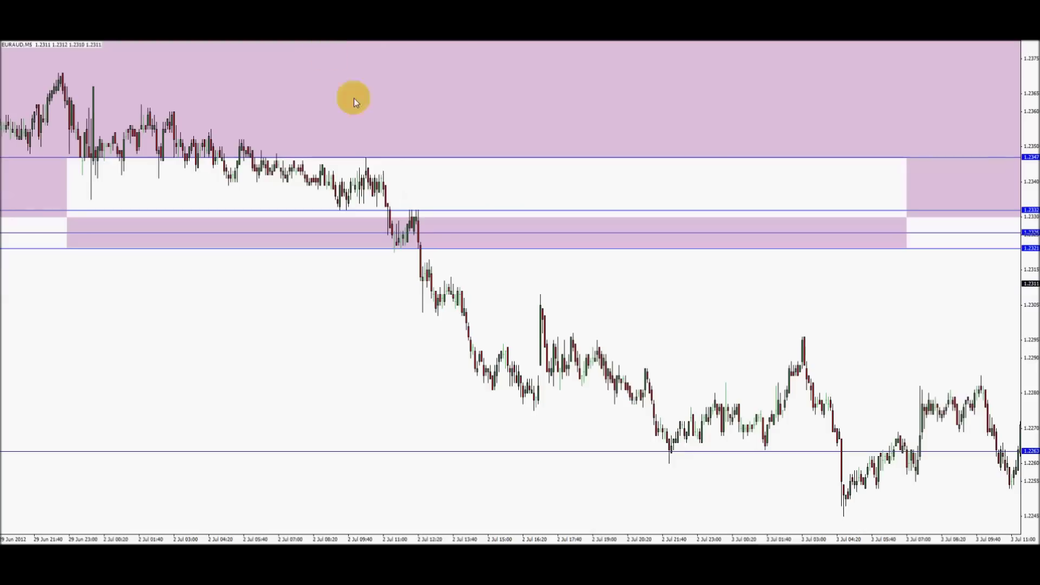
drag(473, 99, 563, 119)
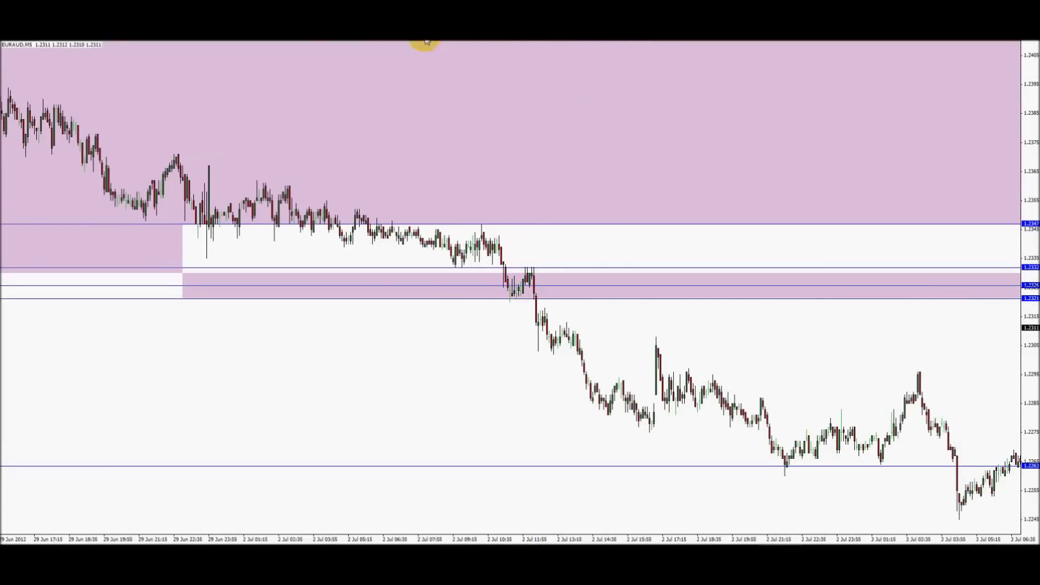
drag(402, 173, 688, 158)
drag(372, 272, 724, 165)
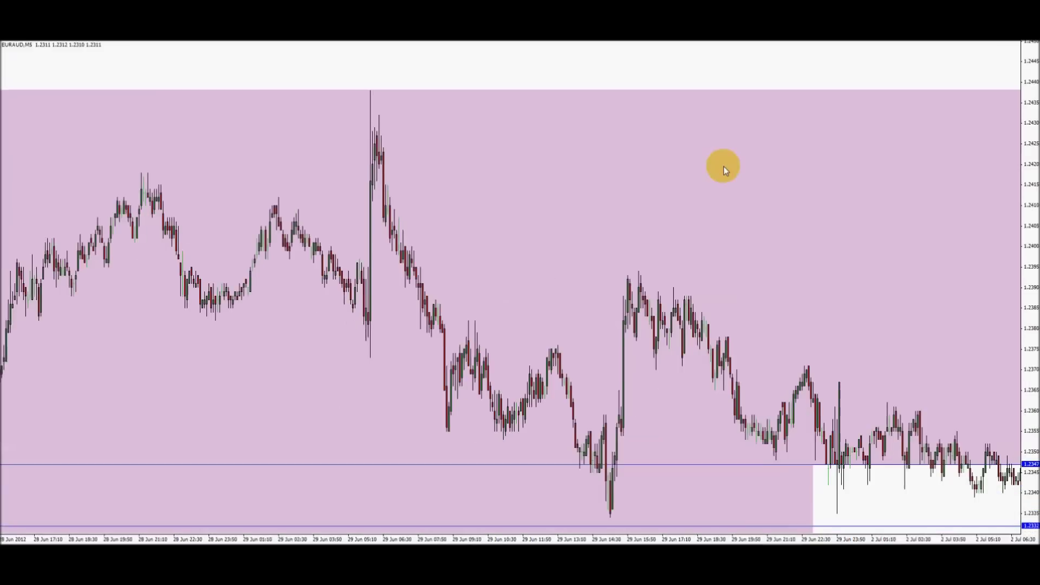
scroll(580, 260, up, 15)
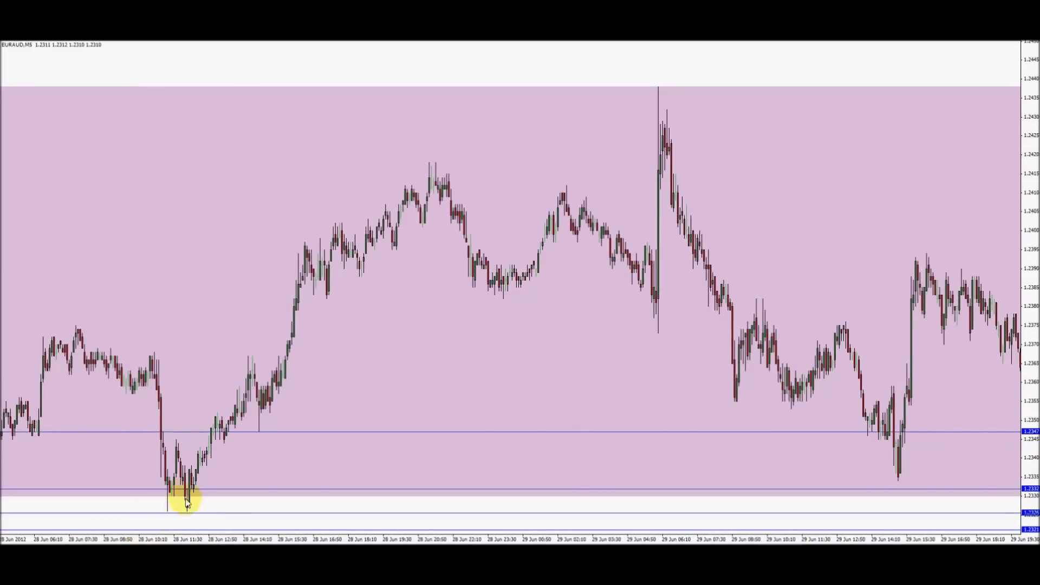
scroll(421, 266, down, 15)
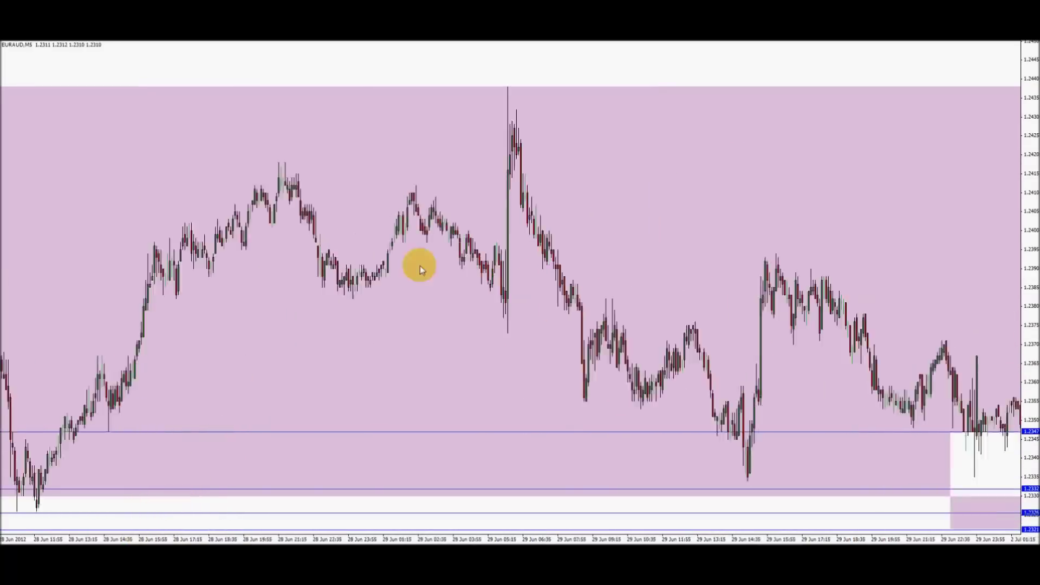
drag(801, 212, 535, 181)
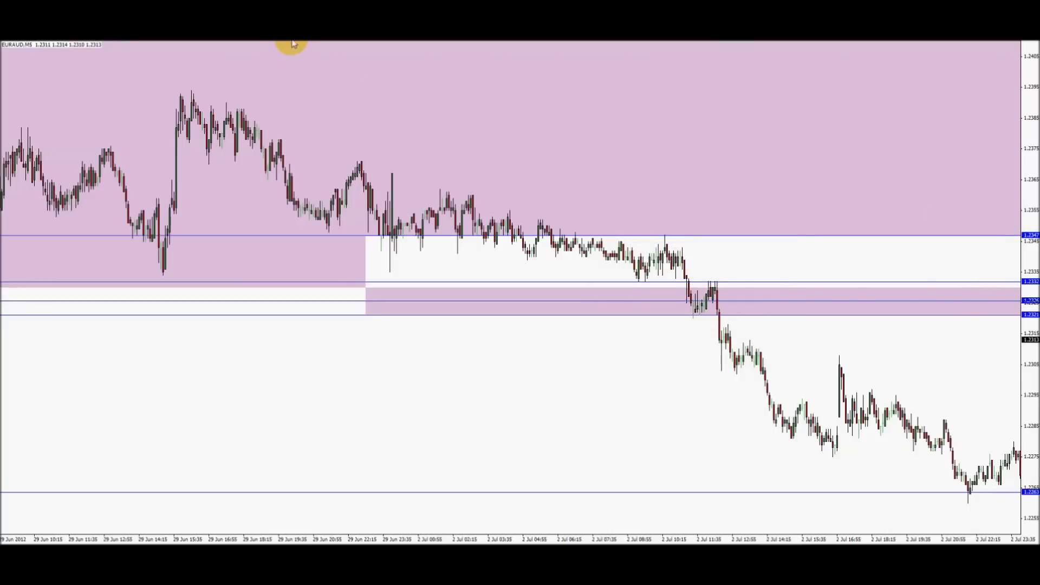
Go to the September 2012 candles and find the 4 September peak that reaches the small shaded zone
key(End)
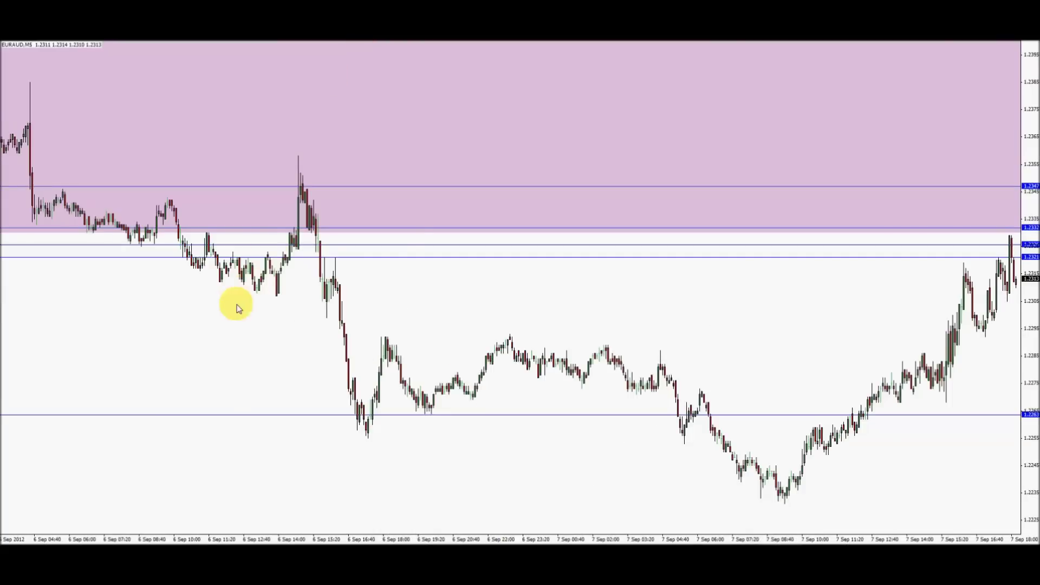
drag(236, 307, 773, 290)
drag(303, 337, 918, 360)
drag(233, 318, 774, 344)
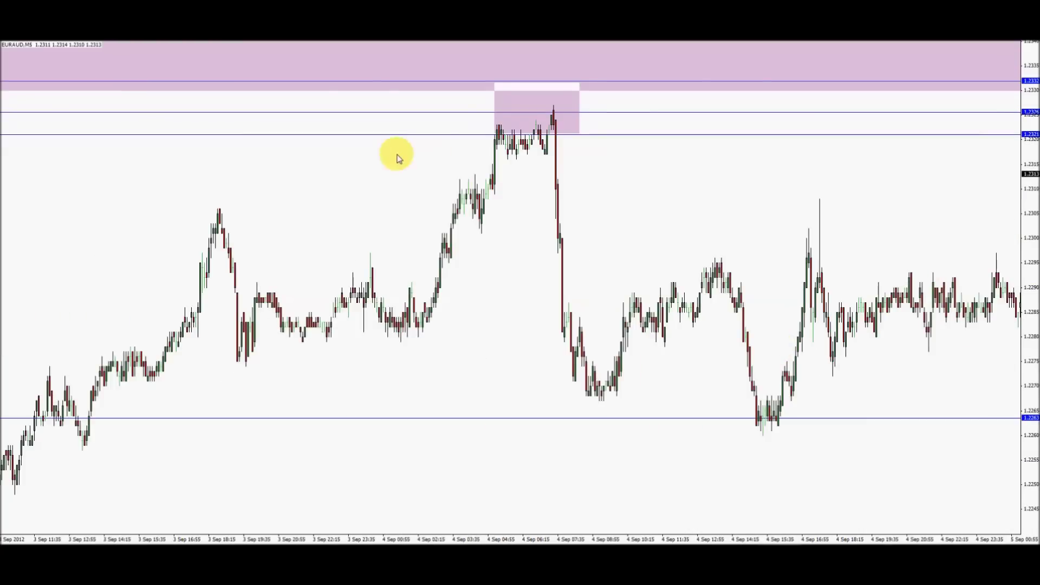
drag(388, 164, 429, 209)
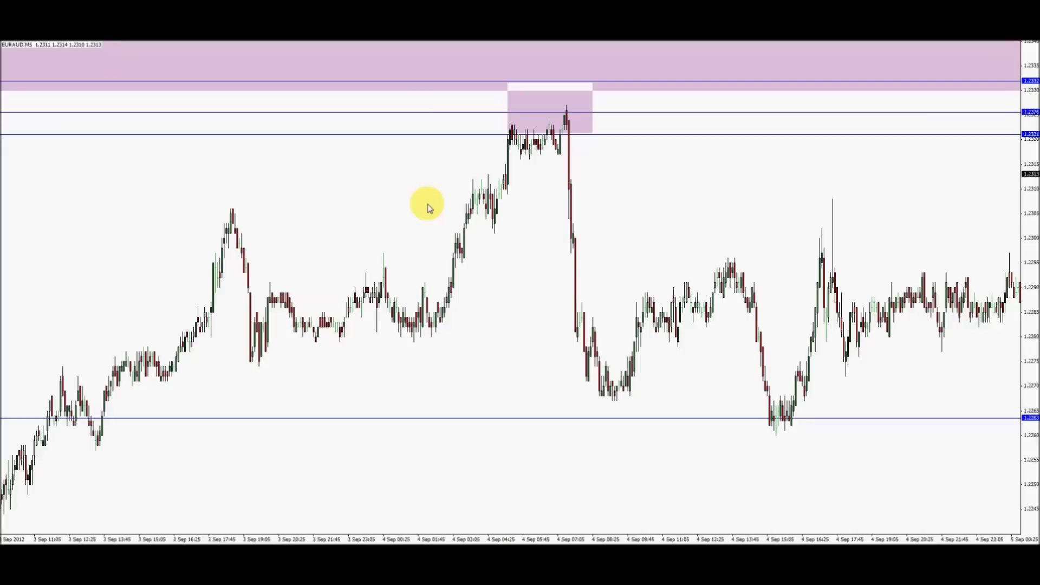
Rescale the price axis to compare the 4 September 2012 peak with the full height of the large shaded zone
drag(1021, 196, 1015, 213)
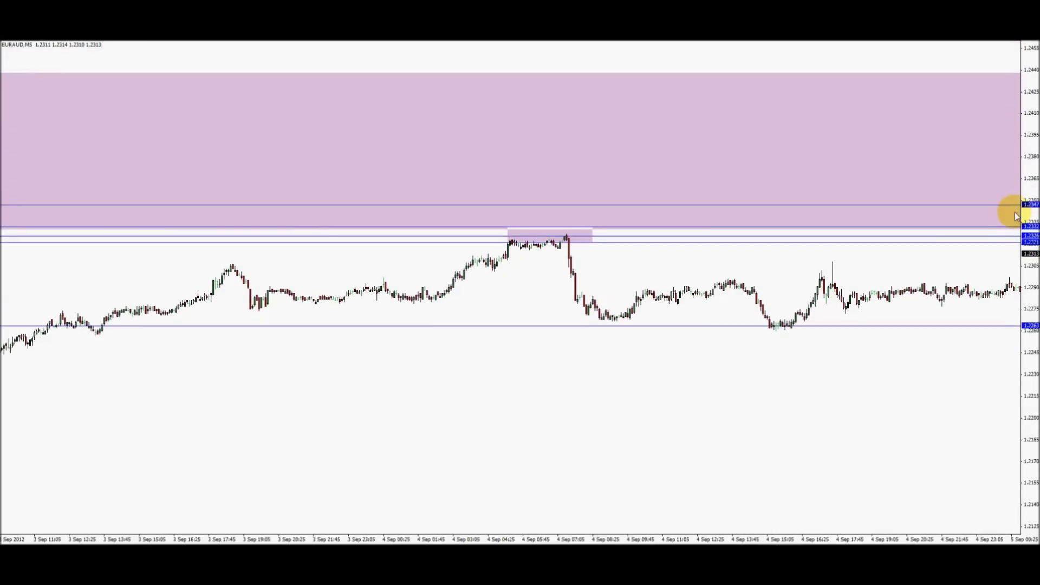
drag(1023, 280, 1018, 253)
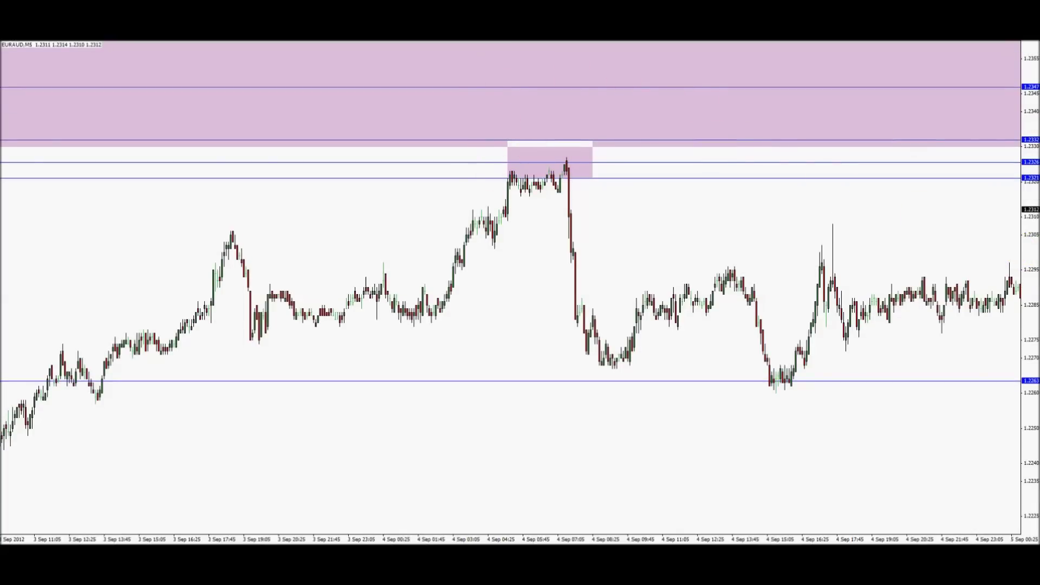
drag(1022, 179, 1021, 150)
drag(518, 161, 574, 249)
drag(683, 251, 699, 460)
mouse_move(1033, 227)
mouse_down()
mouse_move(1034, 243)
mouse_move(1031, 213)
mouse_move(1029, 226)
mouse_up()
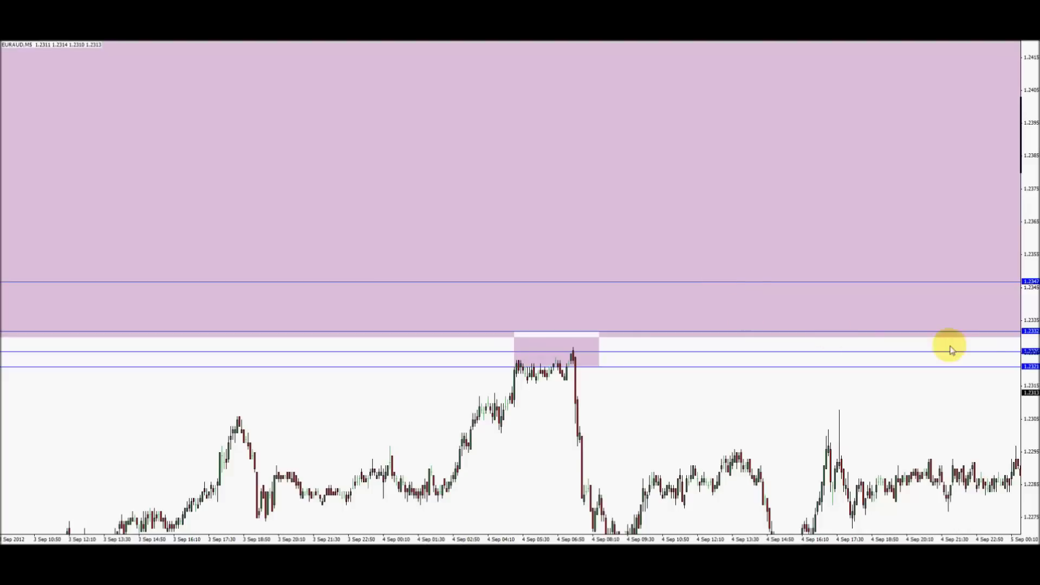
drag(1031, 350, 1024, 341)
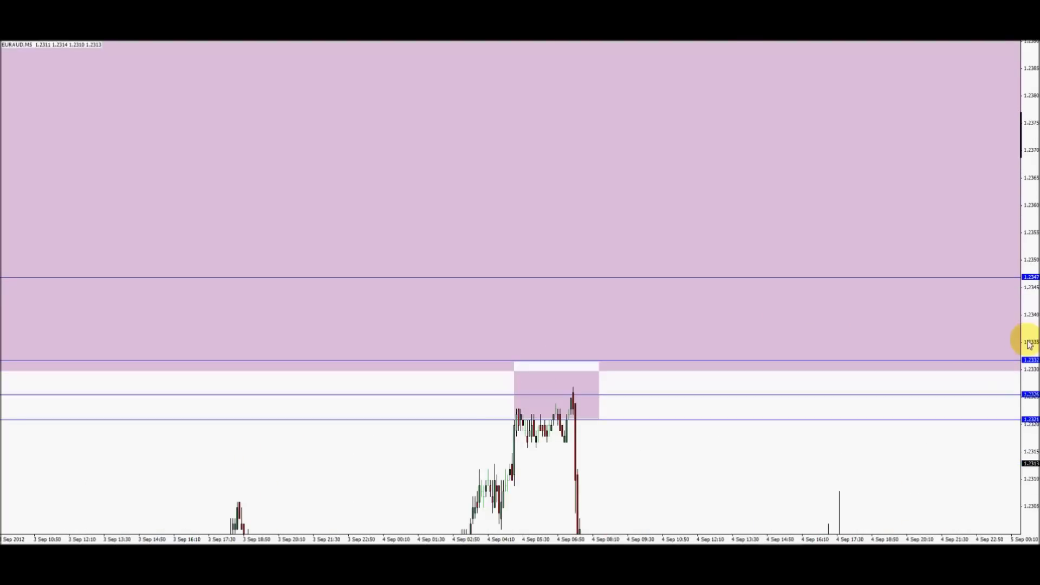
drag(762, 476, 680, 277)
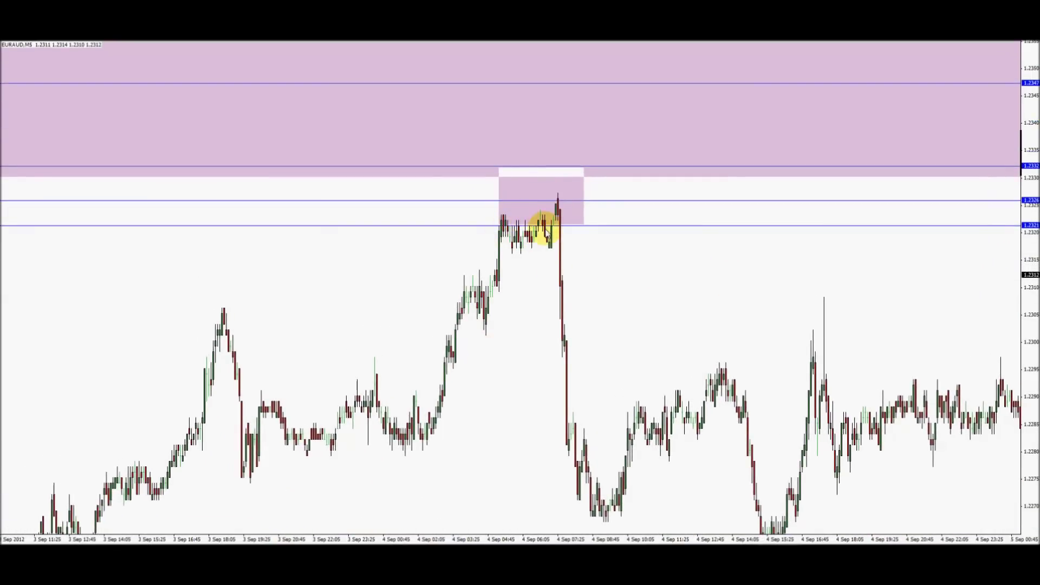
Examine the small zone at the 4 September peak and the sell-off below it against the 1.2347 line
drag(504, 163, 603, 233)
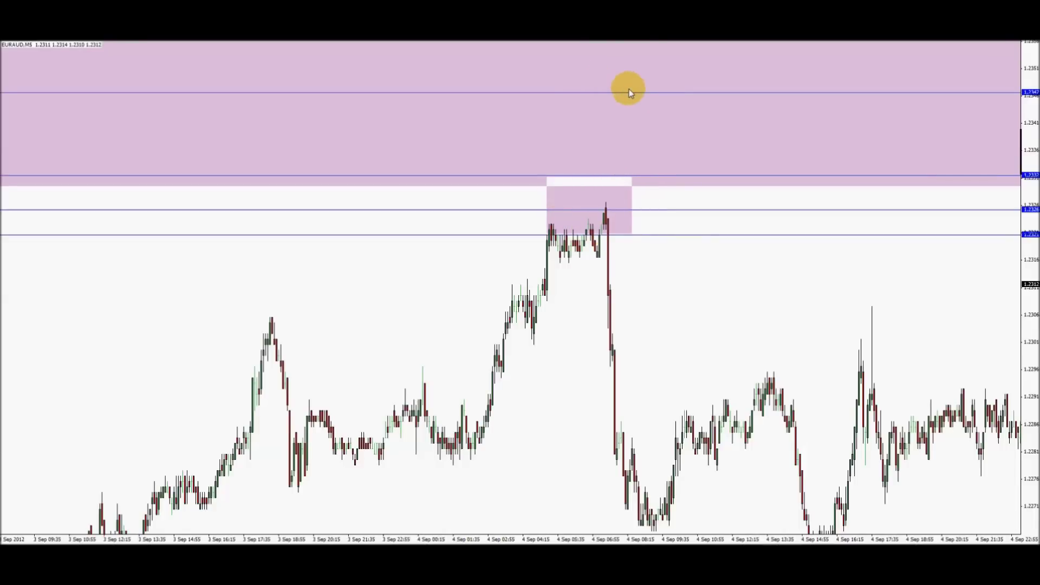
drag(884, 277, 843, 500)
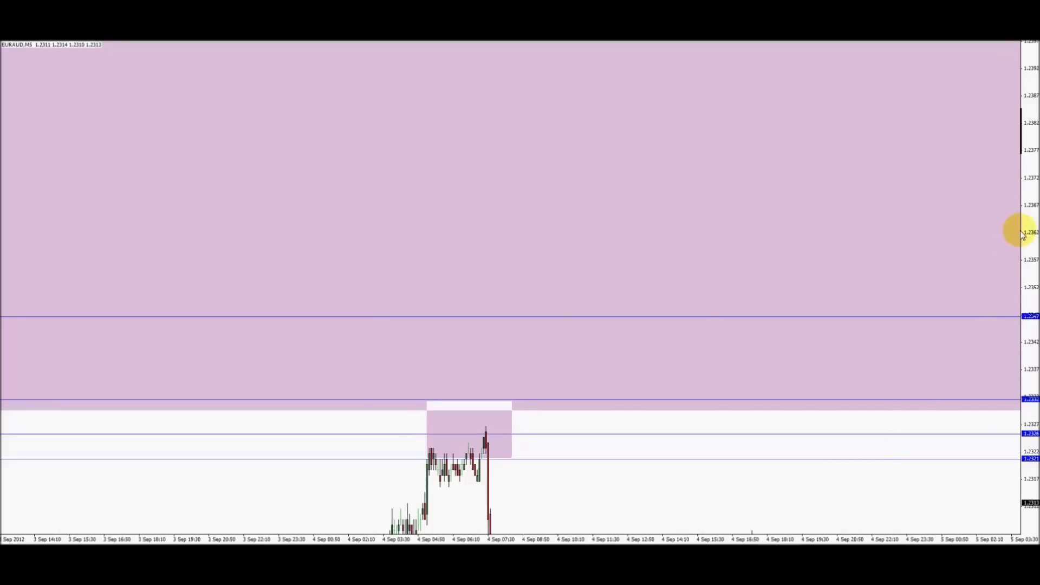
mouse_move(1028, 220)
mouse_down()
mouse_move(1029, 197)
mouse_move(1028, 206)
mouse_up()
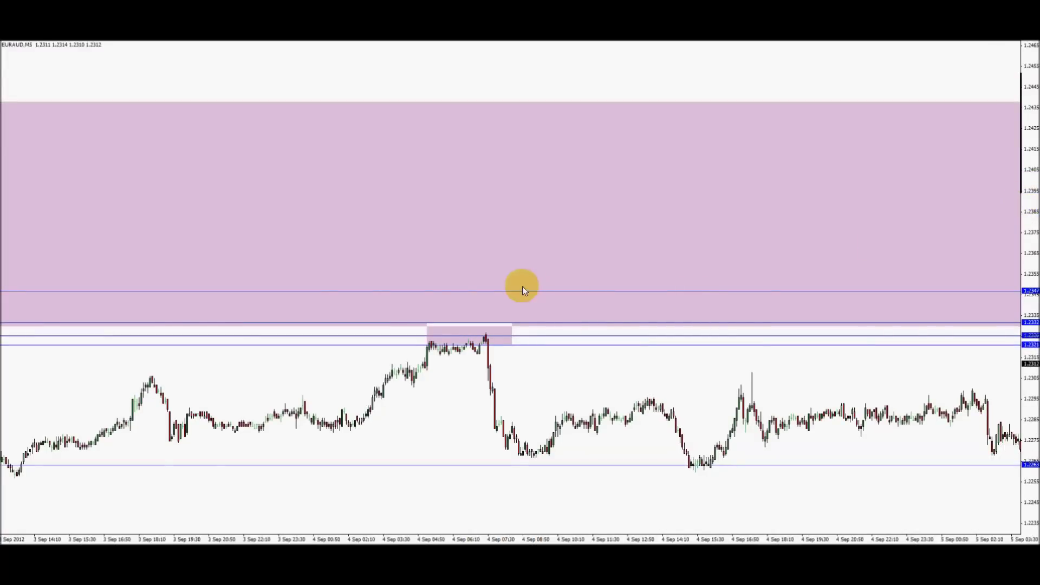
drag(1031, 373, 1021, 364)
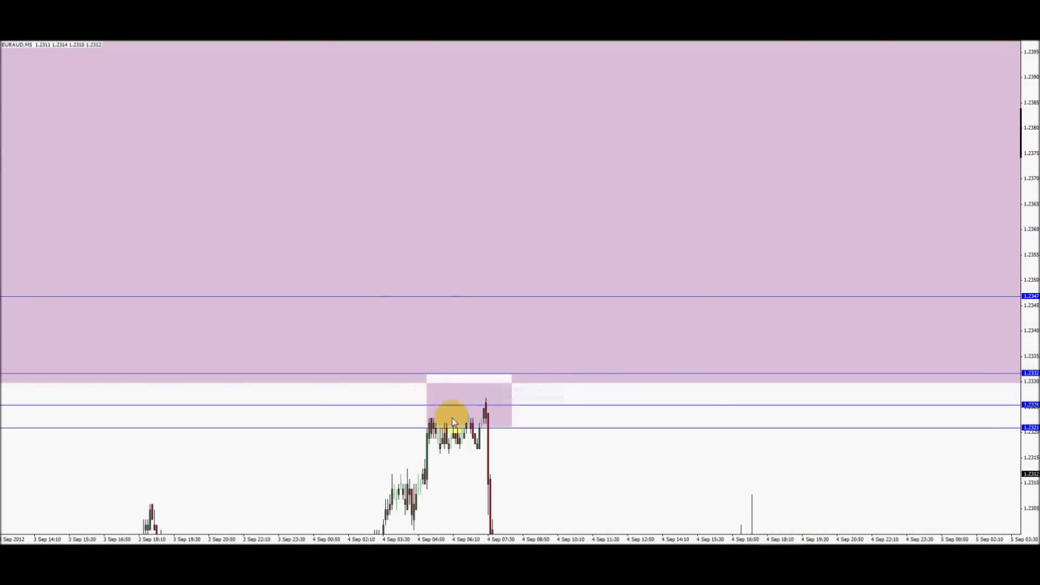
drag(553, 472, 538, 267)
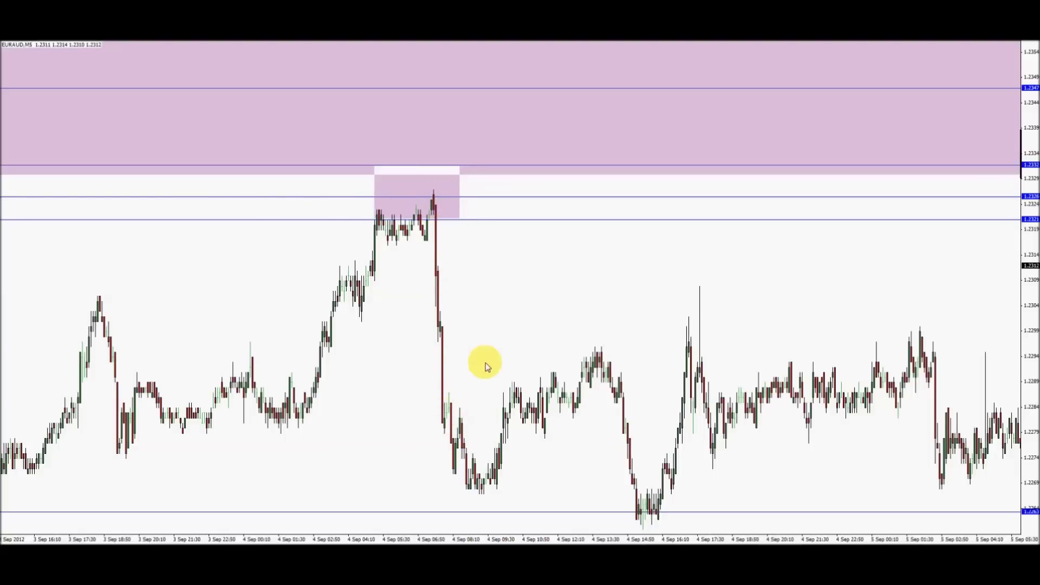
Switch the EURAUD chart to the 15-minute timeframe and compare the price action following the 4 September 2012 peak with the zone lines
click(639, 40)
scroll(627, 132, up, 5)
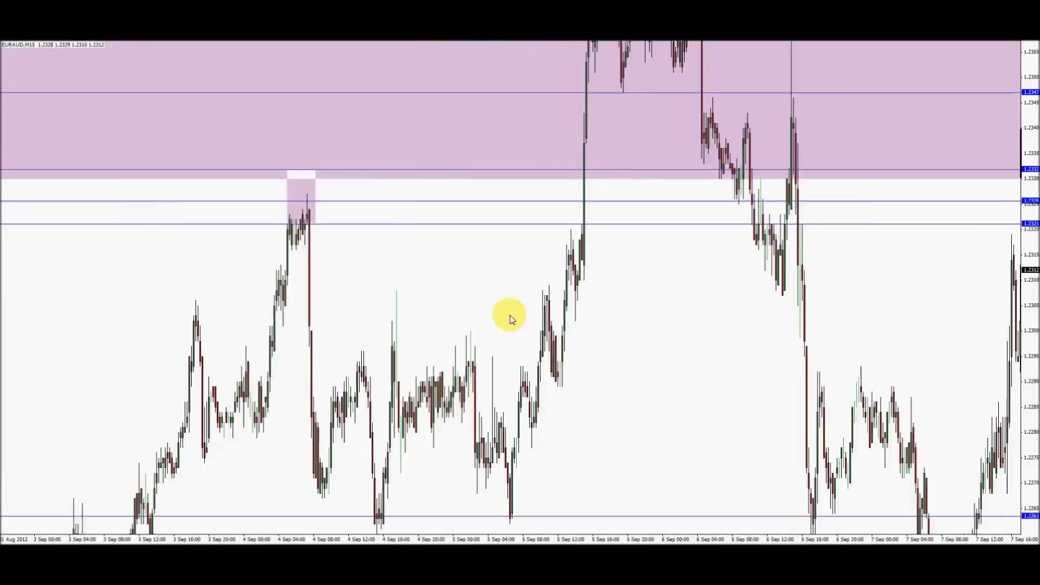
drag(1032, 162, 1032, 167)
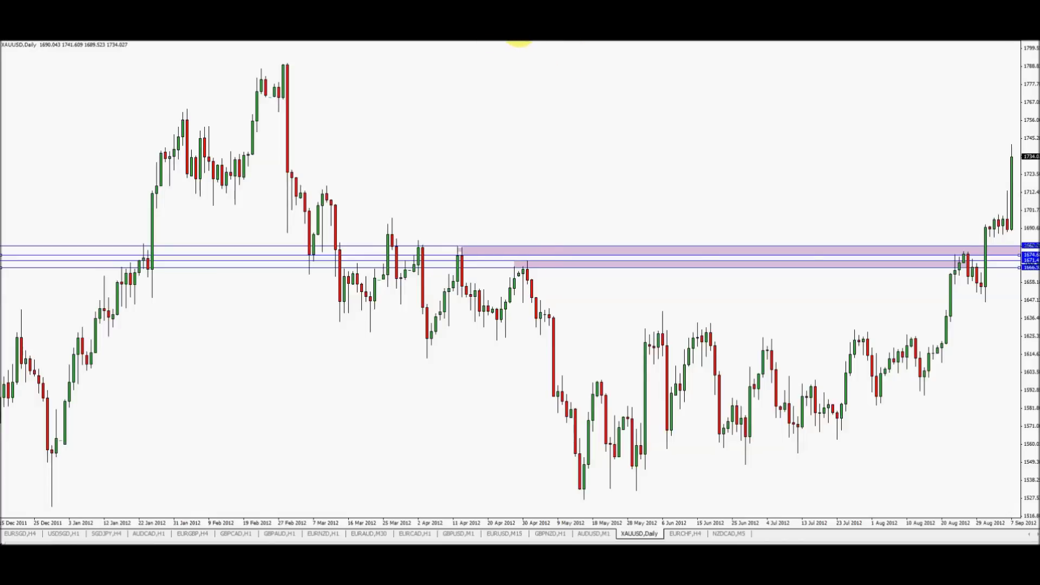
Switch the XAUUSD chart to the 1-hour timeframe and magnify the shaded zone spanning 27 April to 1 May 2012
click(519, 41)
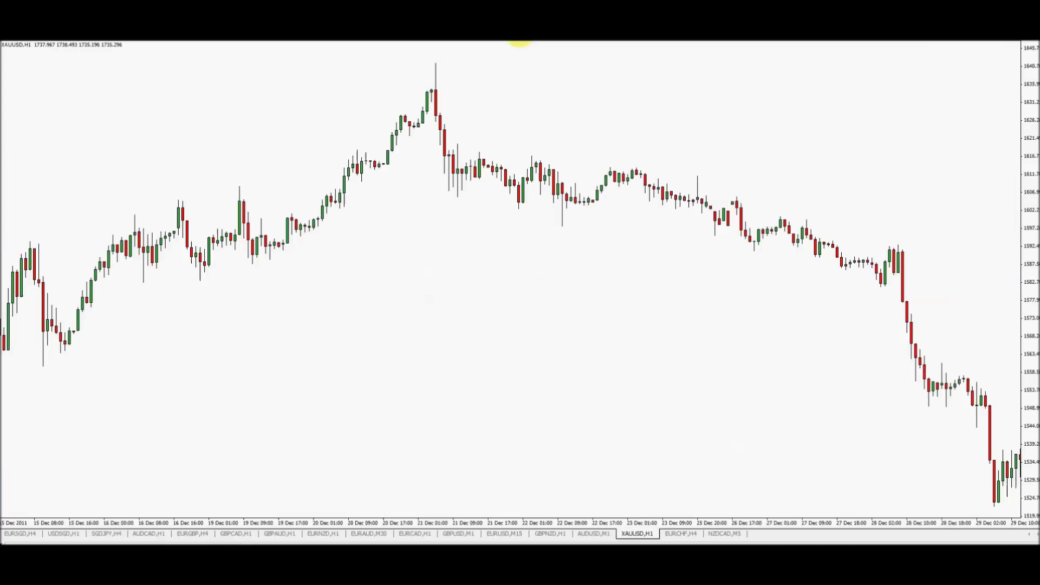
scroll(362, 41, down, 5)
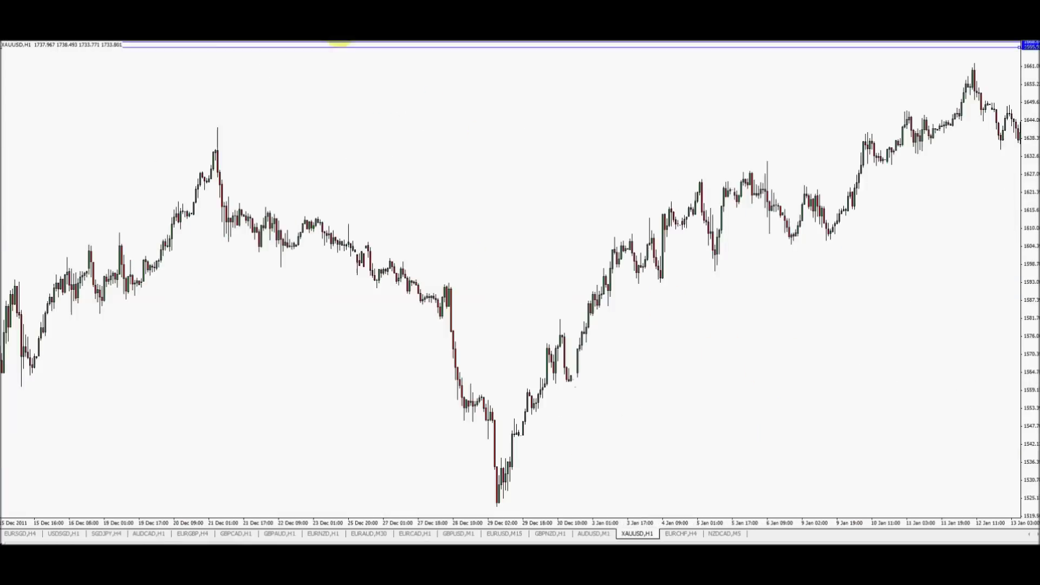
scroll(183, 201, down, 10)
key(Page_Down)
key(Page_Down)
key(Page_Down)
key(Page_Down)
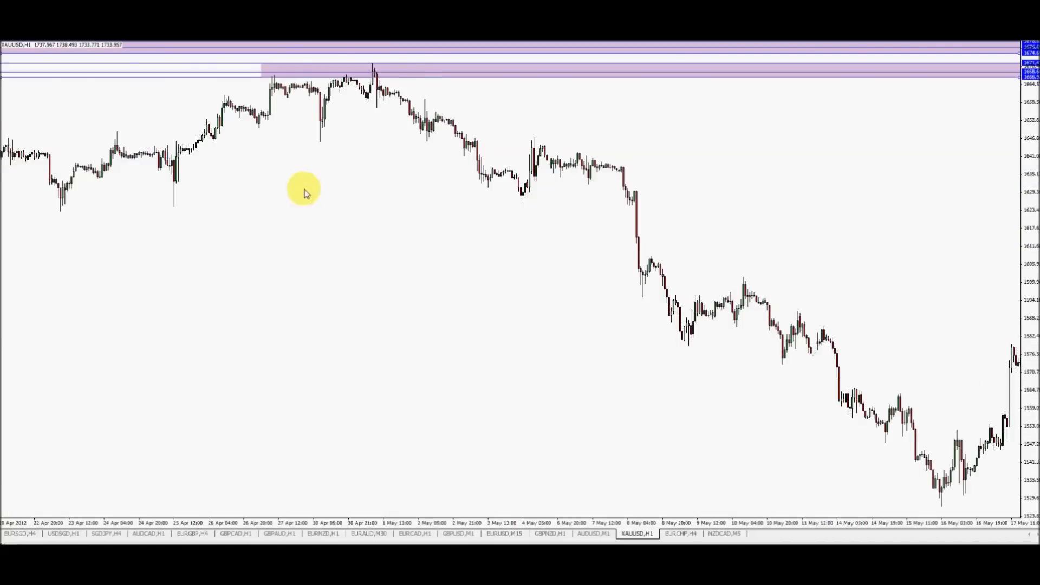
scroll(271, 146, down, 3)
key(plus)
drag(636, 186, 711, 182)
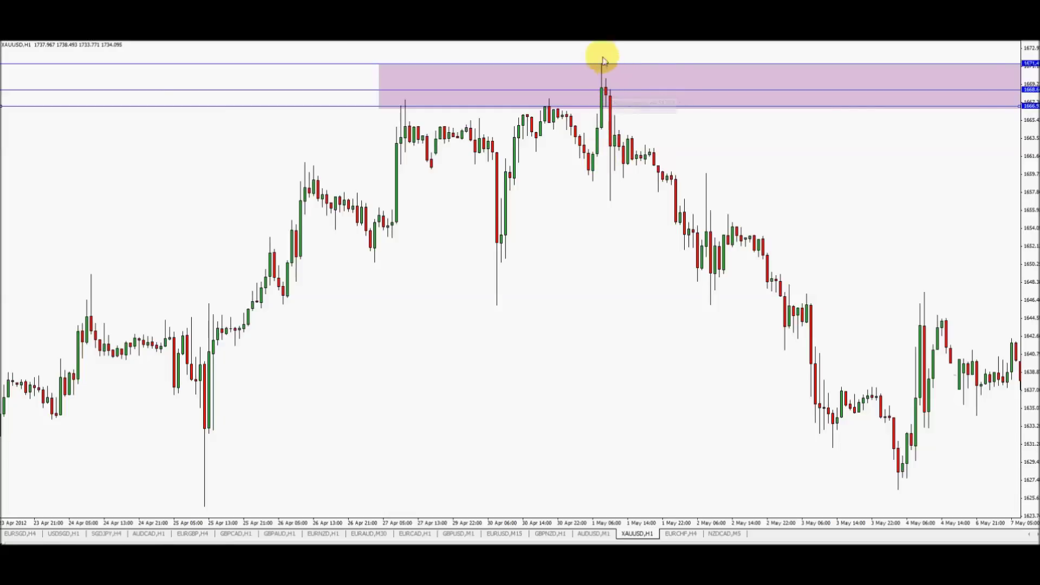
Examine the XAUUSD 1 May 2012 peak inside the shaded zone on the 15-minute and 5-minute timeframes
click(492, 42)
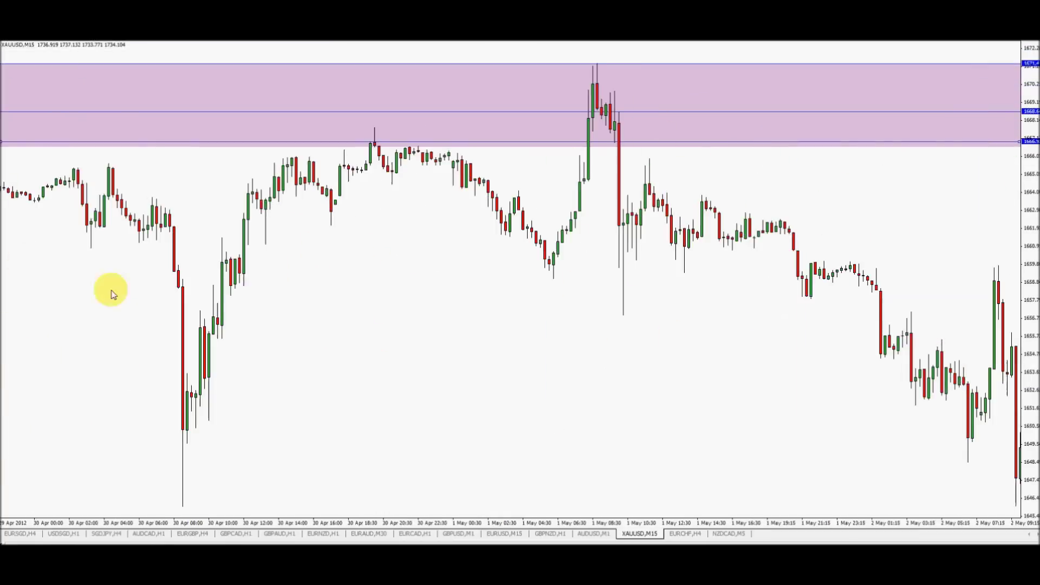
drag(297, 163, 623, 262)
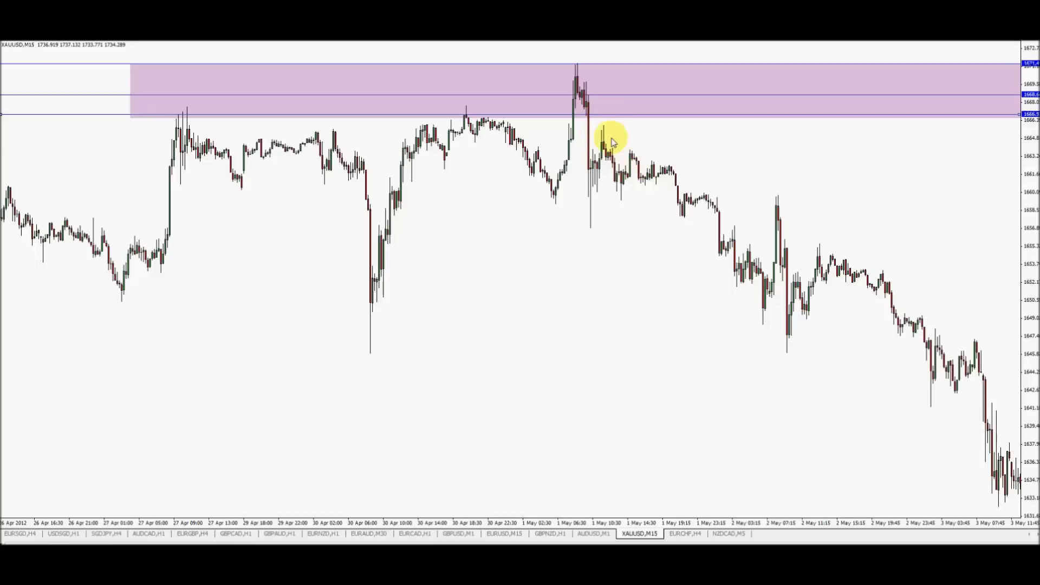
click(471, 36)
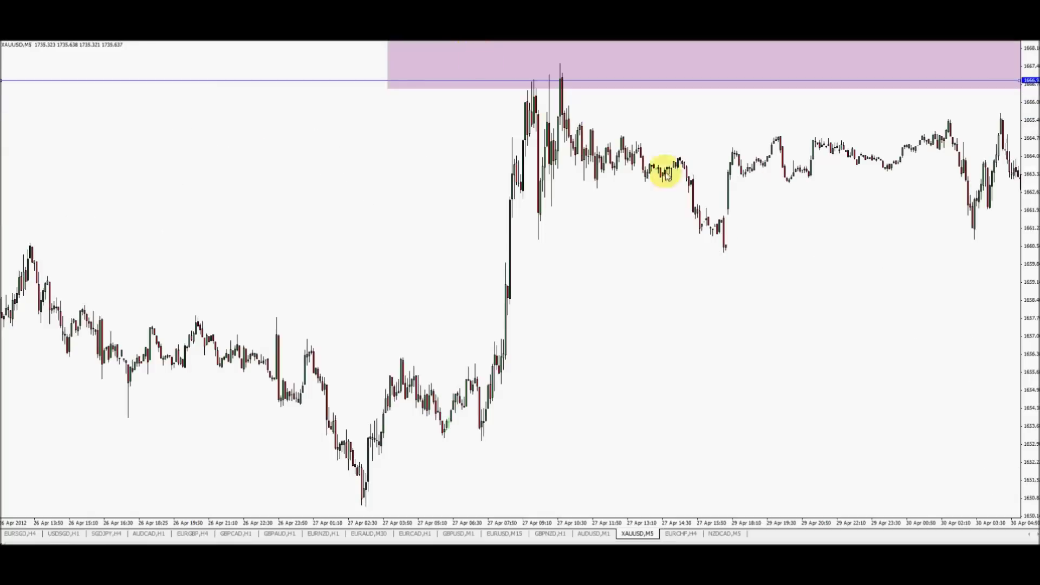
scroll(668, 169, up, 5)
scroll(546, 285, down, 8)
scroll(258, 277, up, 3)
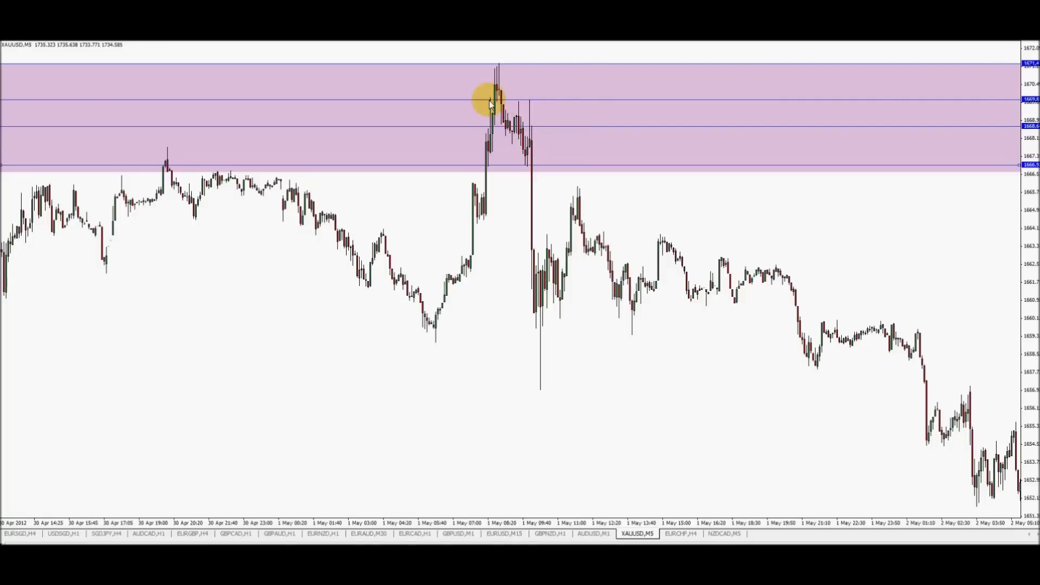
scroll(491, 99, left, 2)
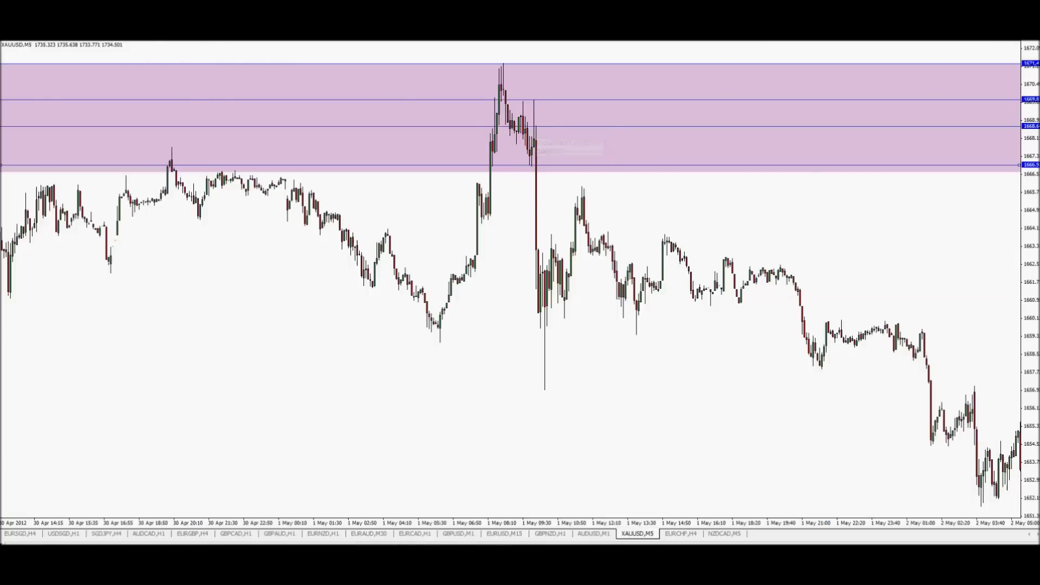
Draw a small rectangle across the 1 May 2012 peak between the two lowest horizontal lines of the shaded zone
click(54, 33)
mouse_move(87, 97)
click(157, 97)
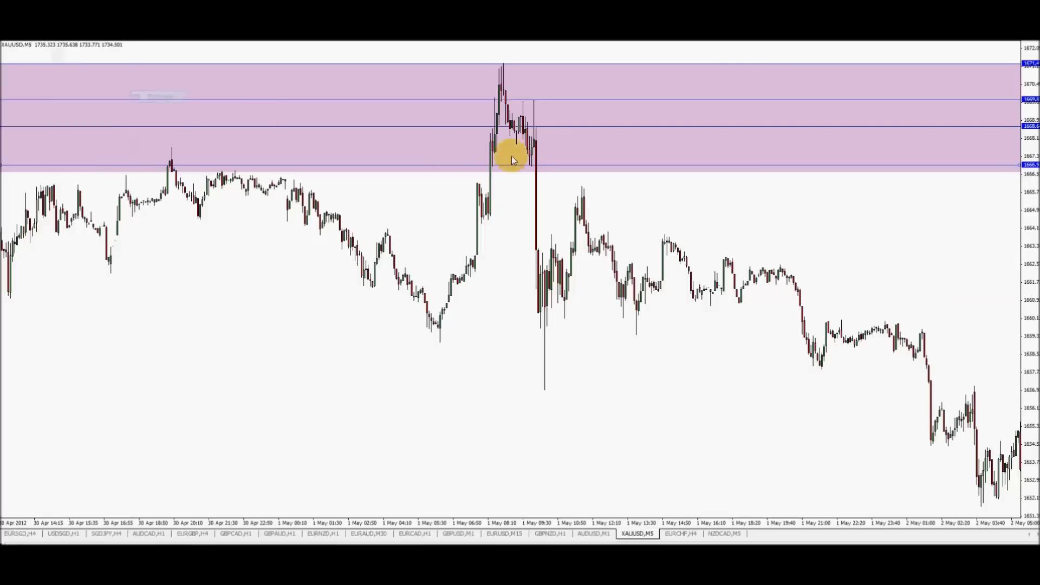
mouse_move(475, 128)
mouse_down()
mouse_move(564, 153)
mouse_move(565, 165)
mouse_up()
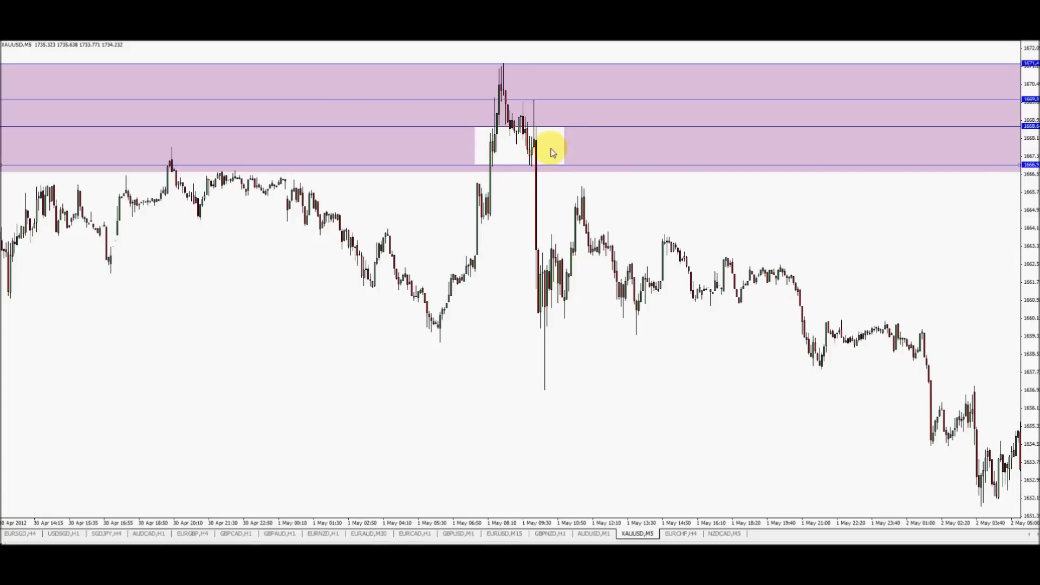
Search the XAUUSD 1-minute history for the 1 May 2012 candles that formed the zone
click(452, 42)
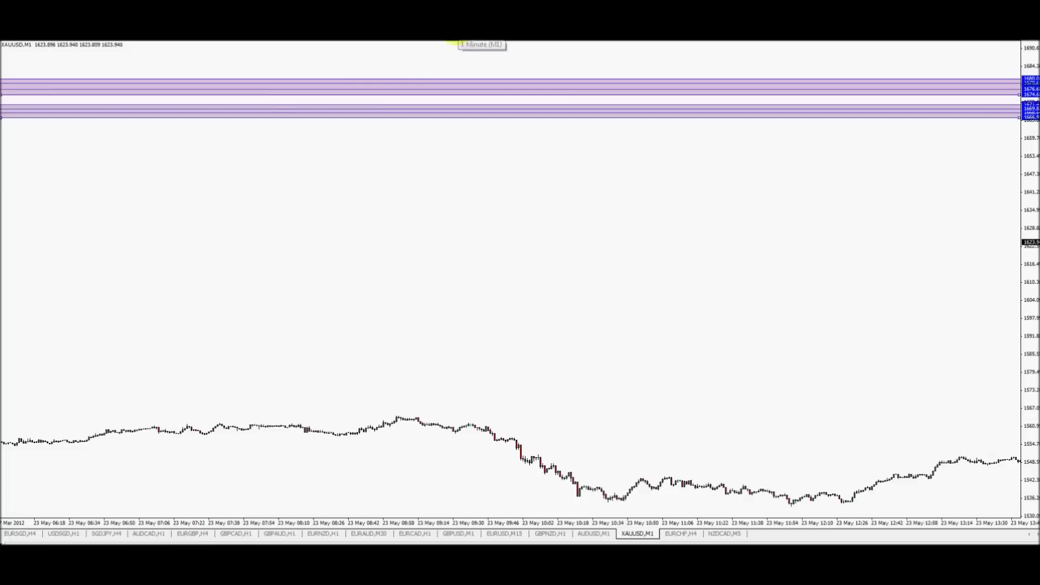
drag(706, 230, 167, 204)
drag(680, 202, 0, 119)
drag(677, 141, 487, 163)
drag(704, 205, 302, 186)
scroll(302, 186, down, 20)
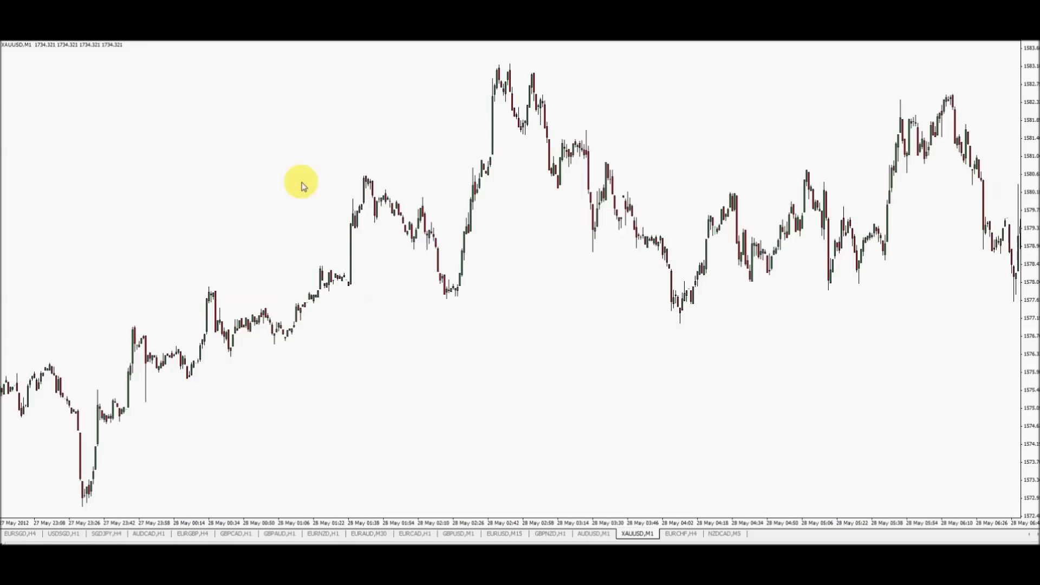
scroll(302, 186, down, 20)
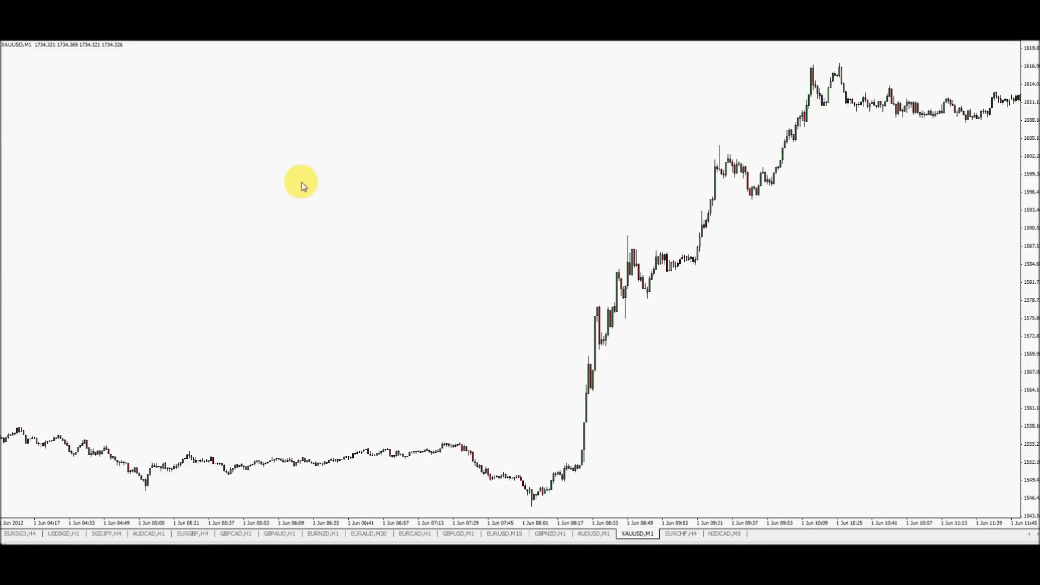
scroll(301, 186, down, 20)
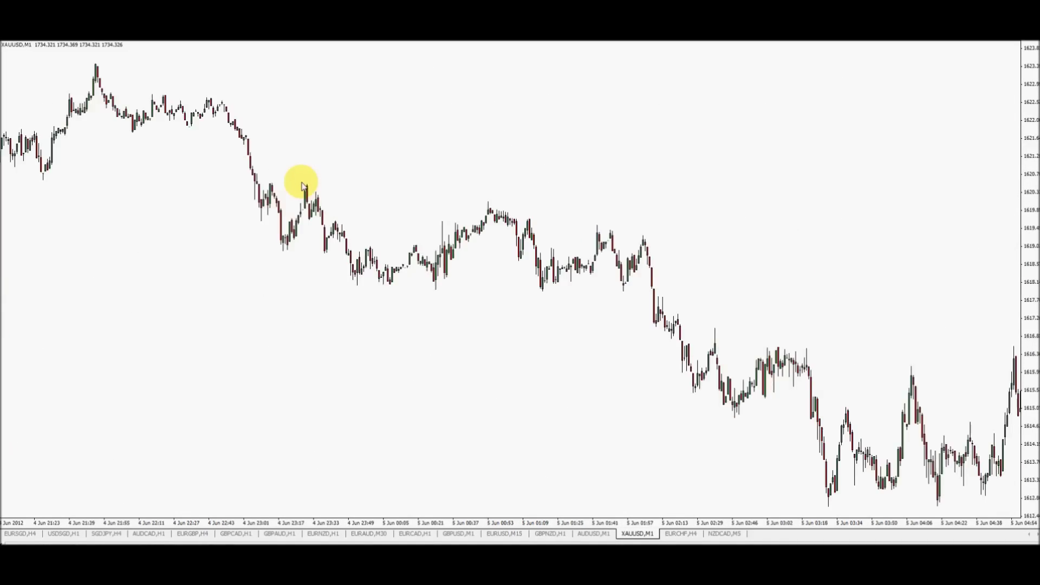
scroll(301, 186, down, 20)
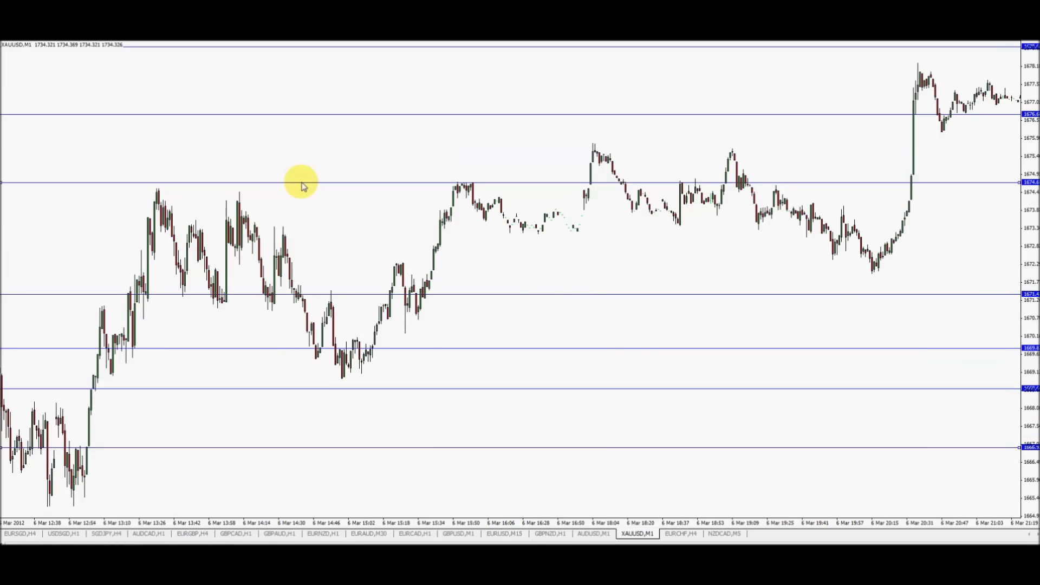
drag(756, 219, 374, 244)
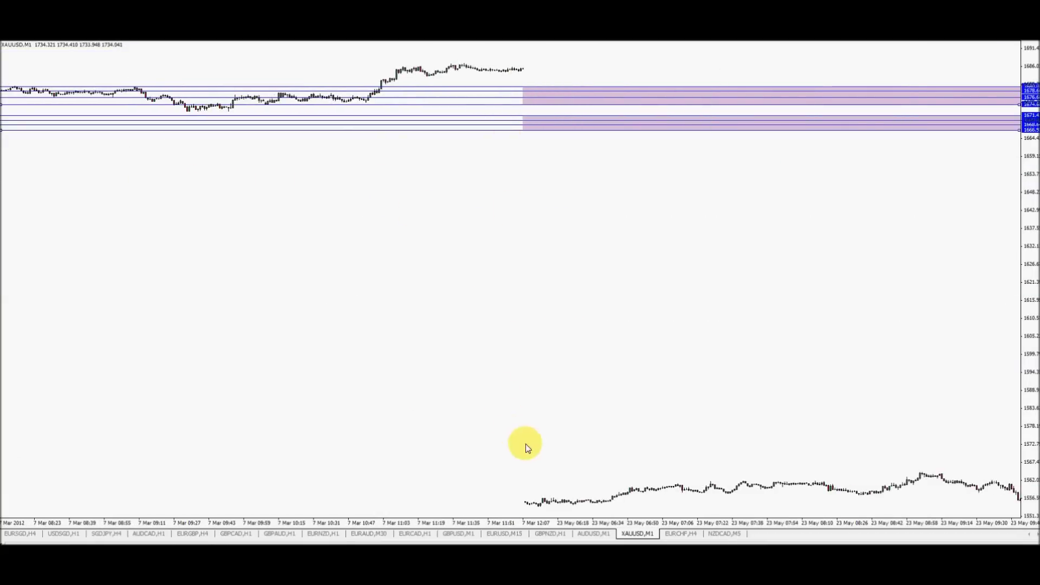
drag(850, 287, 457, 207)
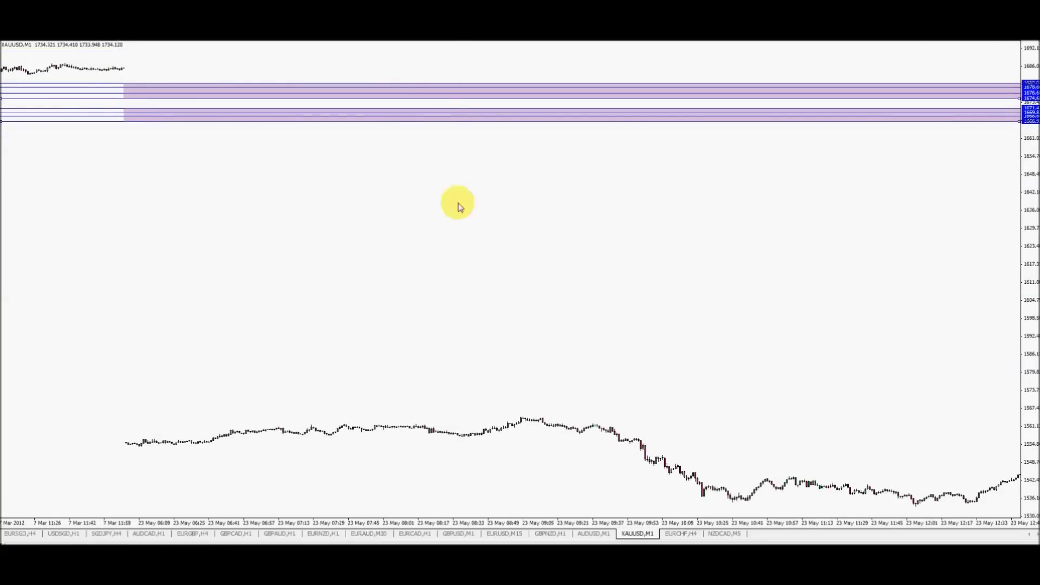
Return XAUUSD to the 5-minute timeframe and review the small rectangle at the 1 May 2012 peak
click(467, 42)
scroll(530, 167, down, 15)
scroll(747, 227, down, 15)
scroll(792, 251, down, 15)
scroll(462, 230, down, 15)
scroll(462, 234, down, 20)
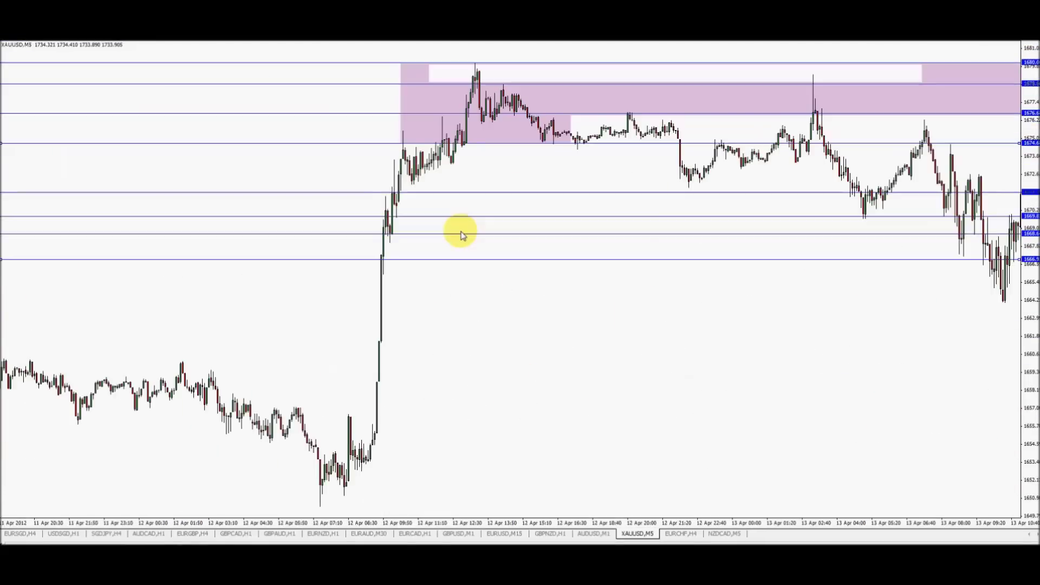
scroll(465, 321, down, 20)
scroll(164, 200, down, 20)
scroll(87, 140, down, 20)
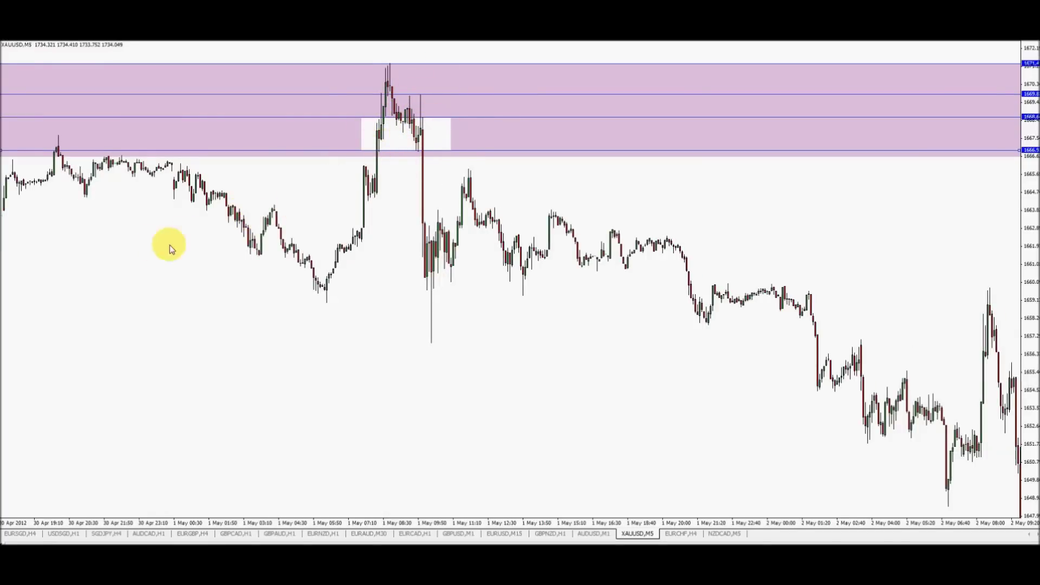
Go back to the 12–13 April 2012 supply zone and view it on the 1-hour timeframe
scroll(50, 221, up, 15)
scroll(465, 181, up, 20)
scroll(791, 192, up, 20)
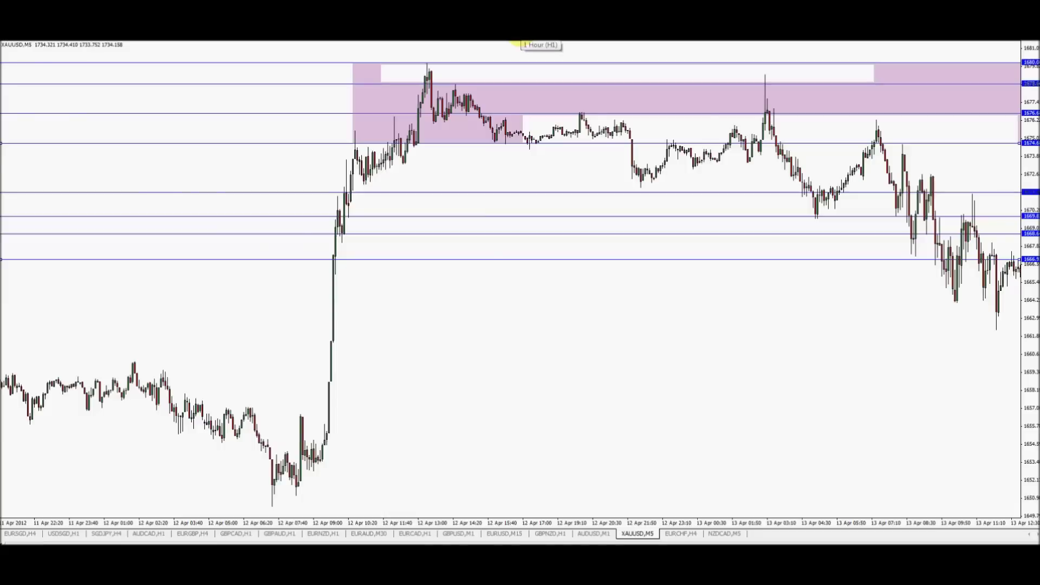
click(519, 40)
scroll(762, 337, up, 10)
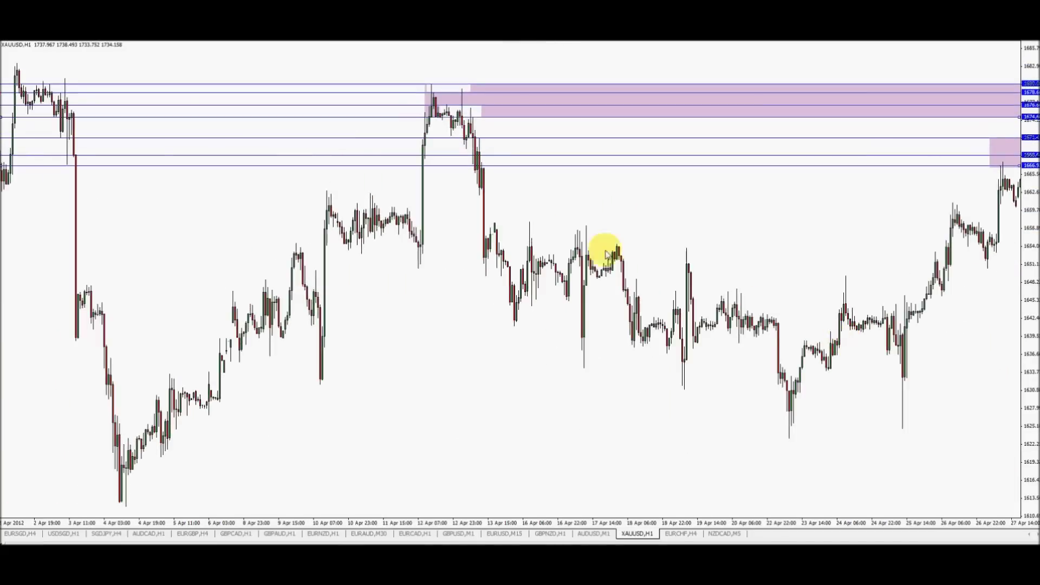
scroll(532, 220, up, 10)
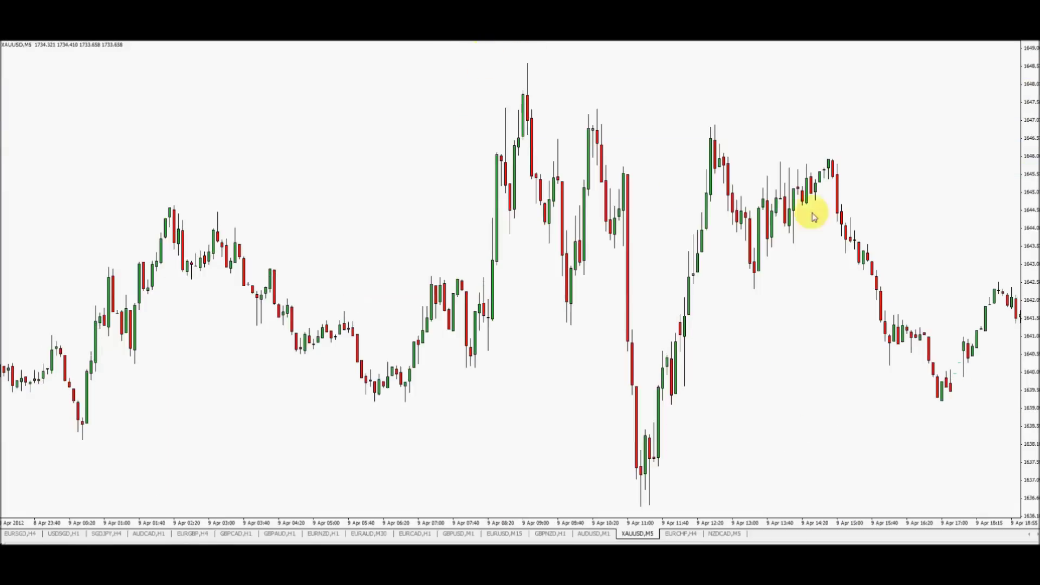
Review the 5-minute price action of 12–13 April 2012 against the refined rectangles in the upper zone
scroll(808, 214, right, 10)
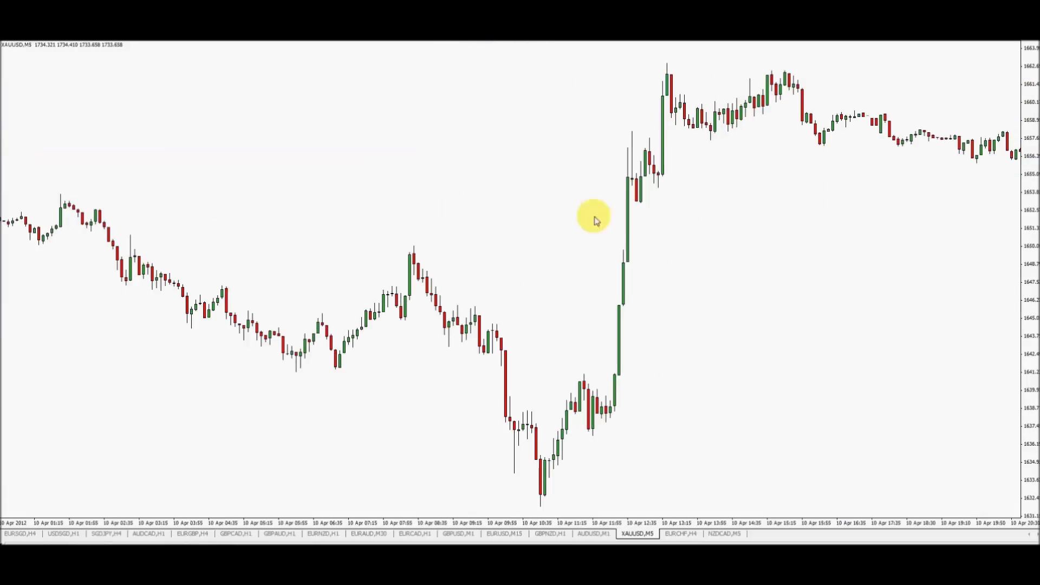
scroll(70, 144, right, 15)
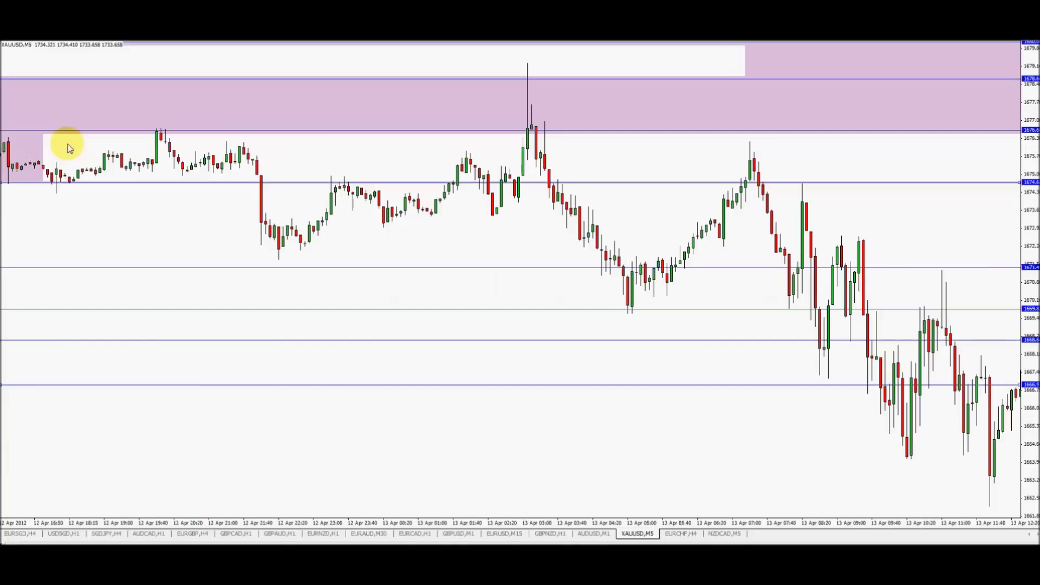
scroll(333, 60, right, 10)
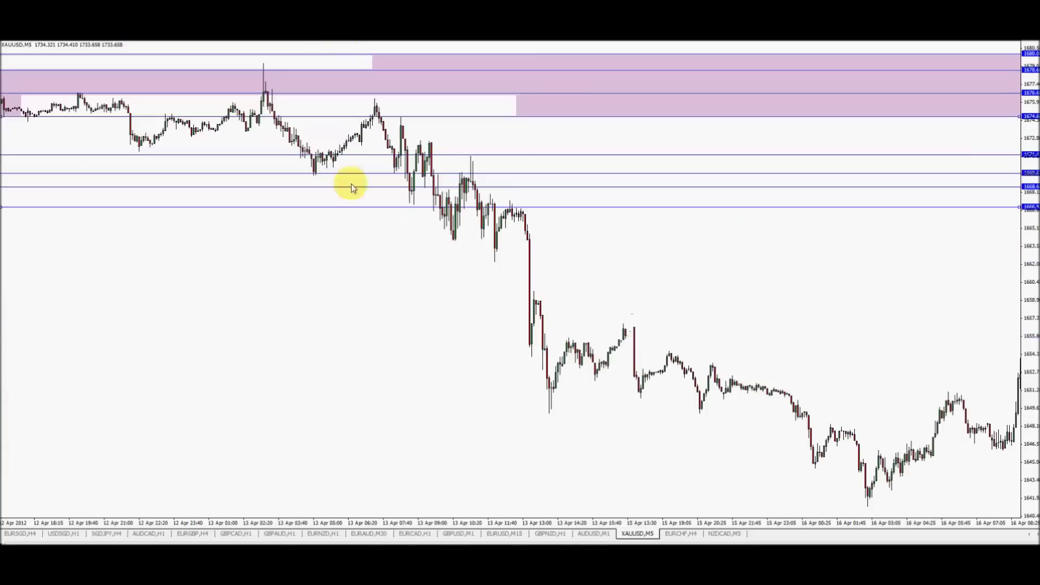
drag(349, 181, 611, 307)
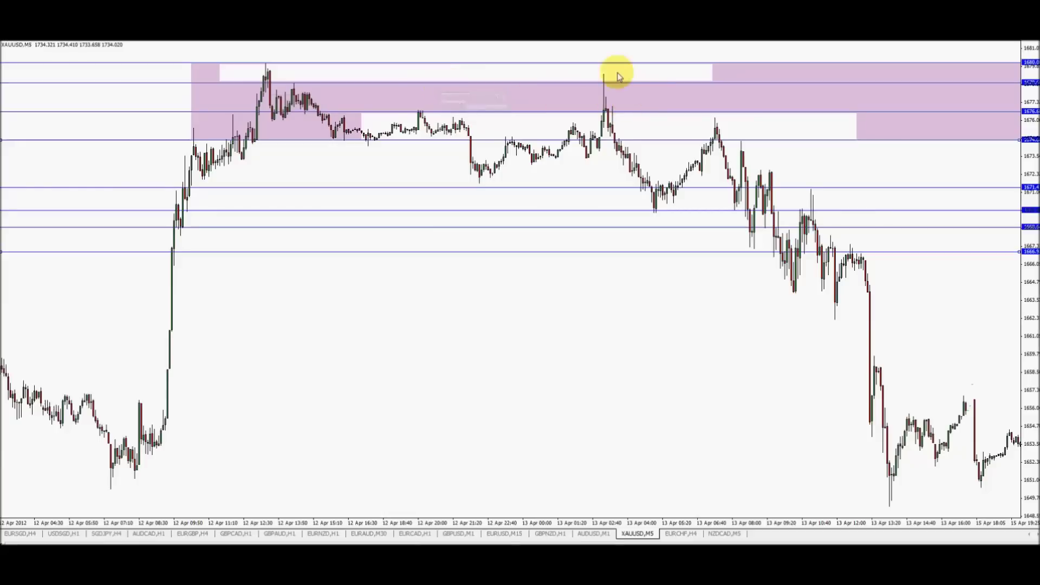
mouse_move(269, 73)
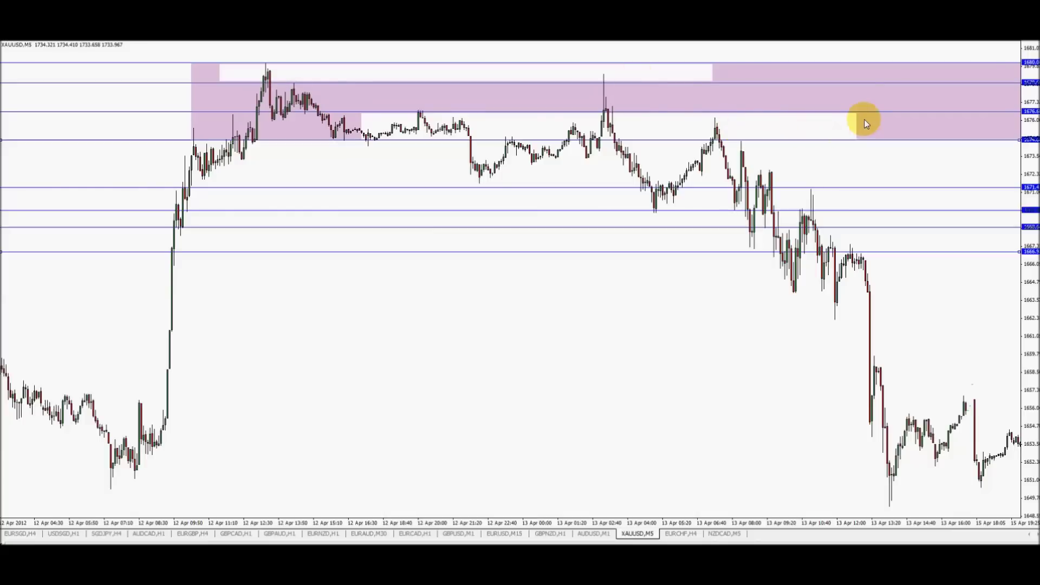
mouse_move(383, 117)
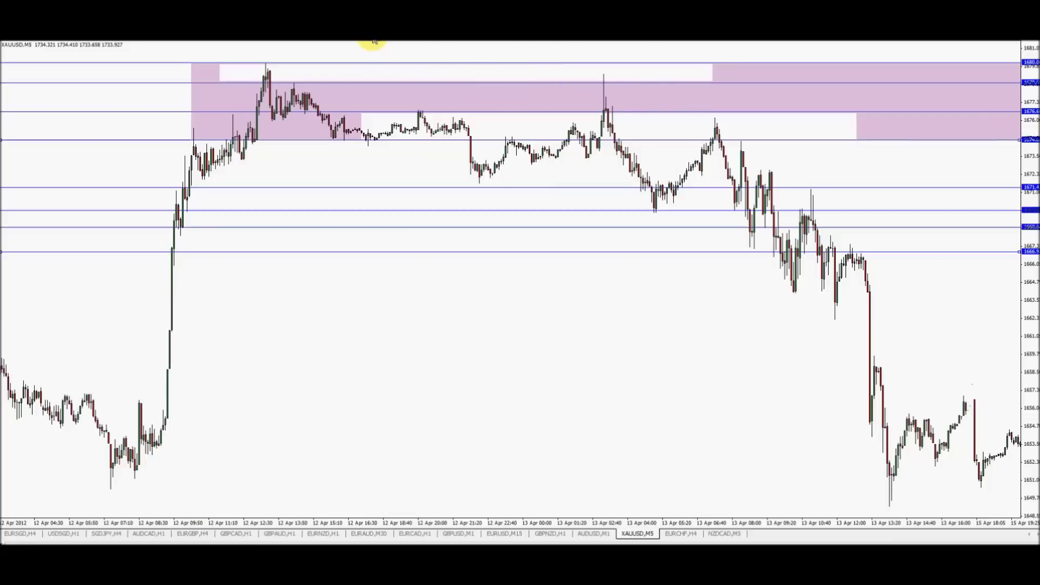
Go to the 22–23 August 2012 candles and find where the rally first reaches the lower shaded zone
scroll(372, 42, down, 20)
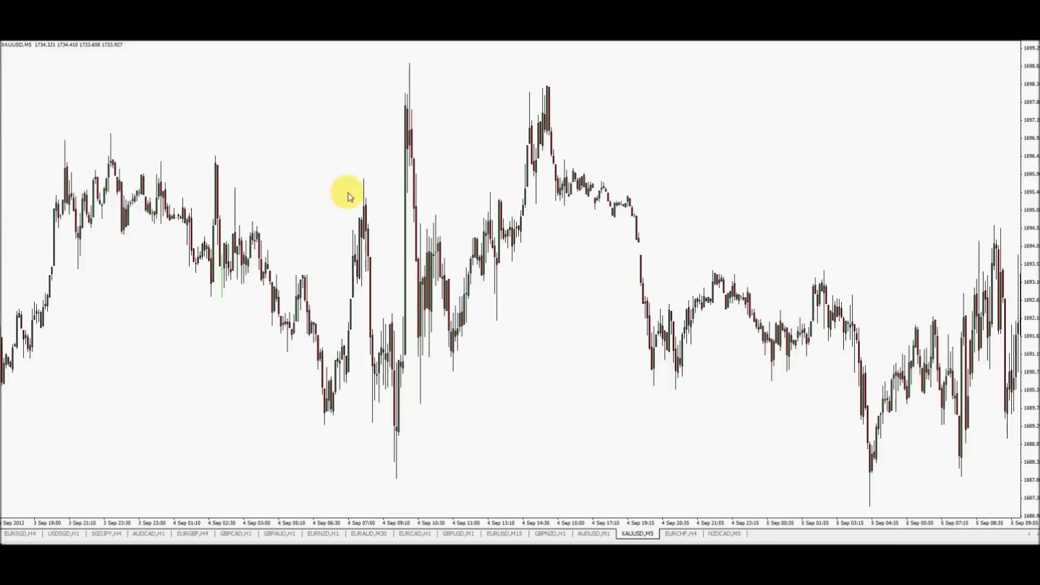
scroll(385, 222, up, 5)
scroll(395, 216, up, 10)
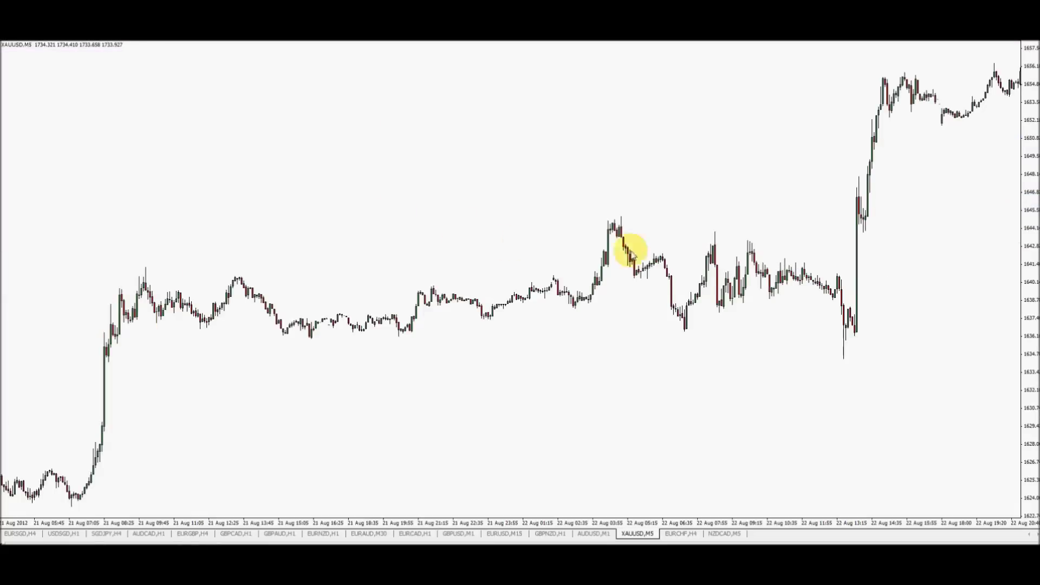
scroll(234, 320, down, 5)
scroll(660, 219, up, 2)
scroll(650, 218, down, 4)
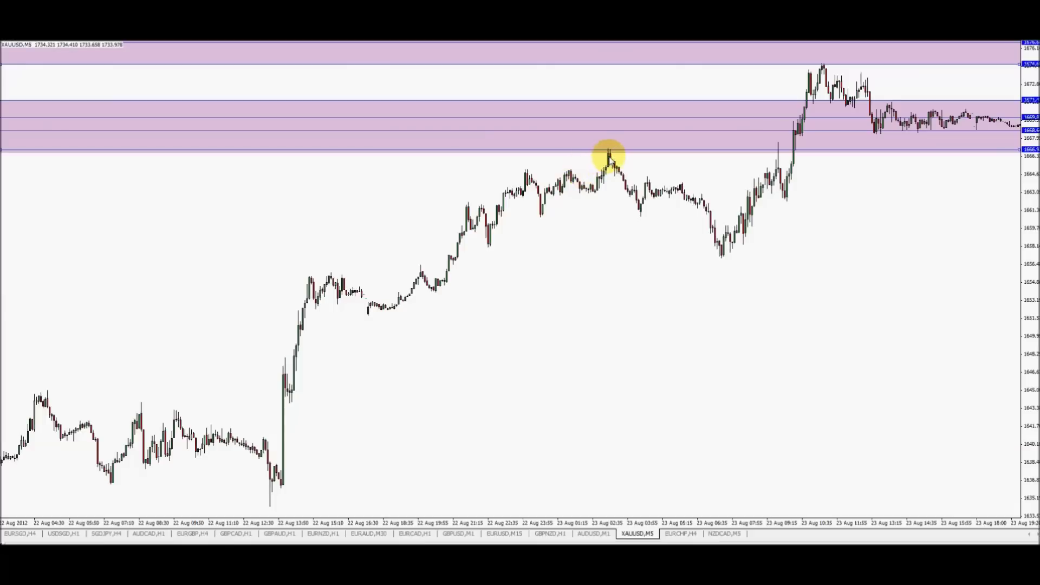
Draw a small rectangle above the early 23 August 2012 peak, between the two lowest lines of the lower supply zone
right_click(51, 41)
mouse_move(79, 95)
click(149, 96)
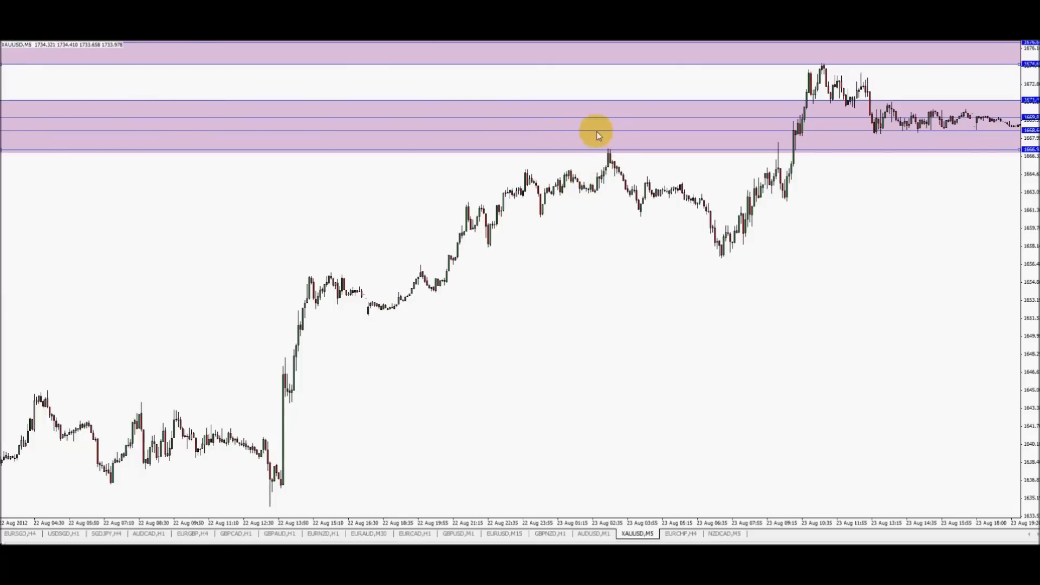
drag(597, 132, 625, 148)
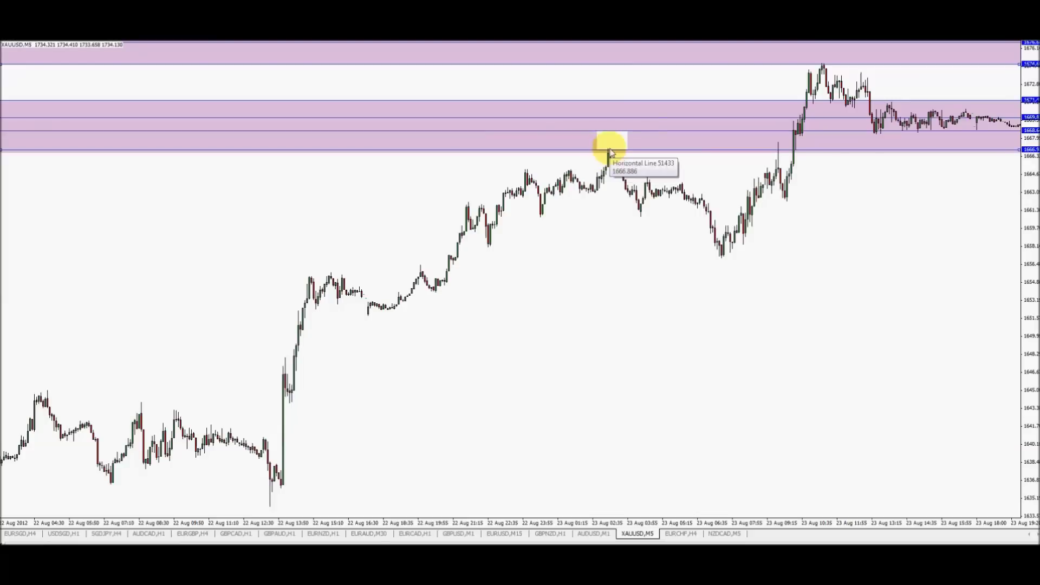
Turn on Scale fix for the XAUUSD 5-minute chart and bring the entire upper supply zone into view
mouse_move(724, 259)
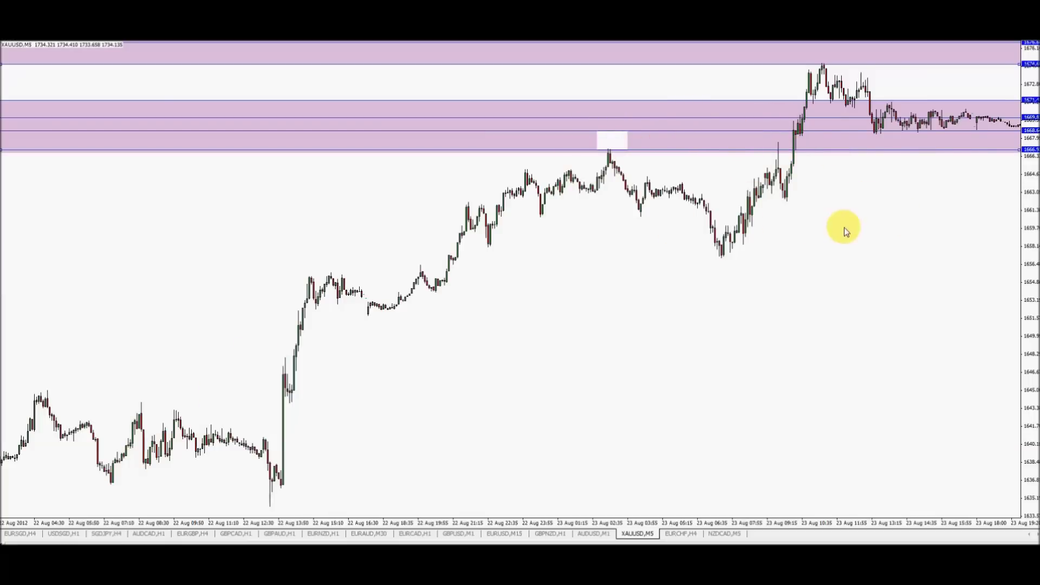
drag(840, 225, 499, 278)
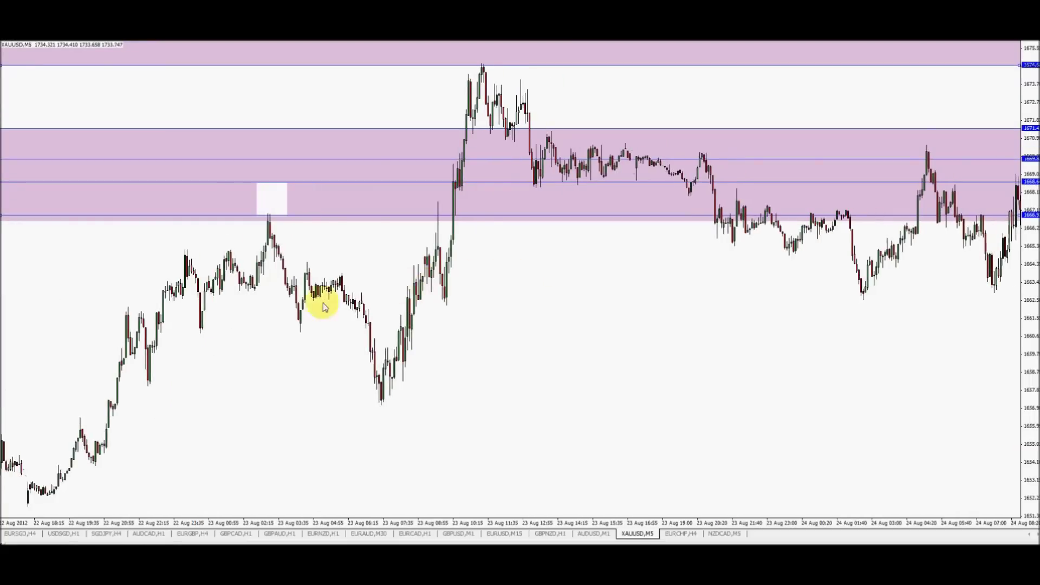
drag(455, 321, 490, 323)
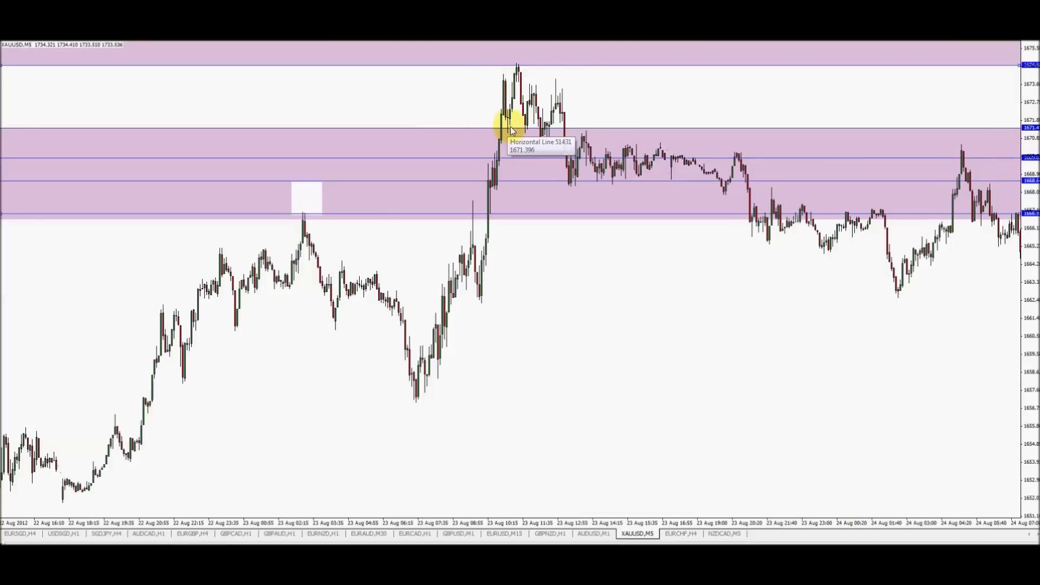
key(minus)
key(plus)
right_click(582, 106)
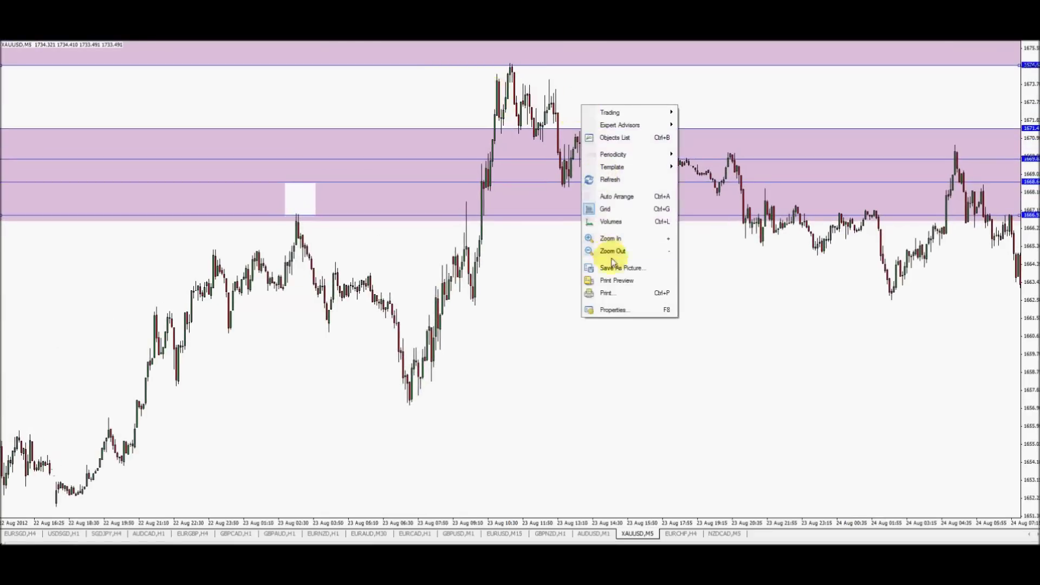
click(590, 308)
click(407, 203)
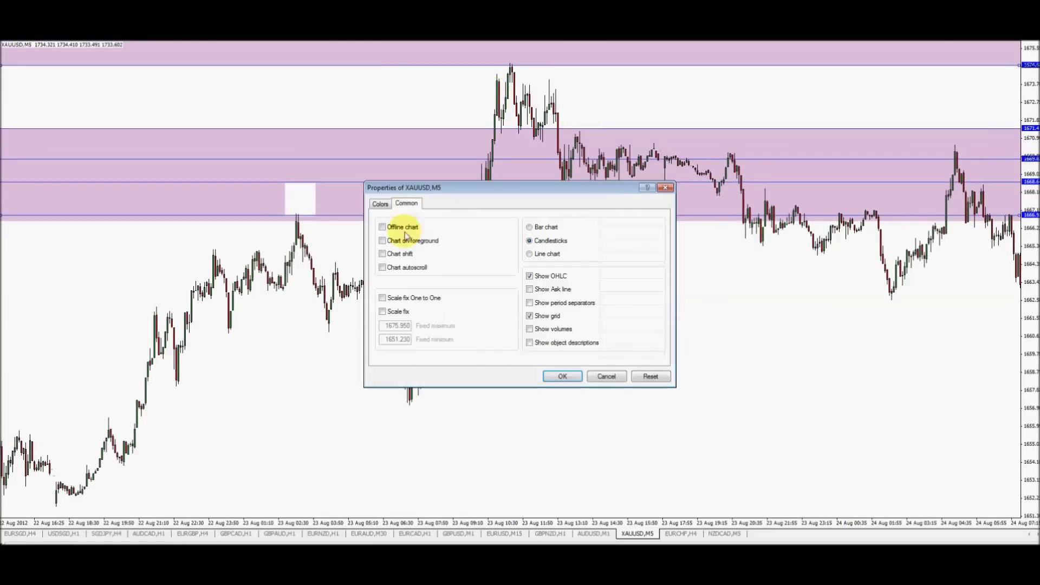
click(383, 312)
click(560, 375)
drag(564, 302, 558, 472)
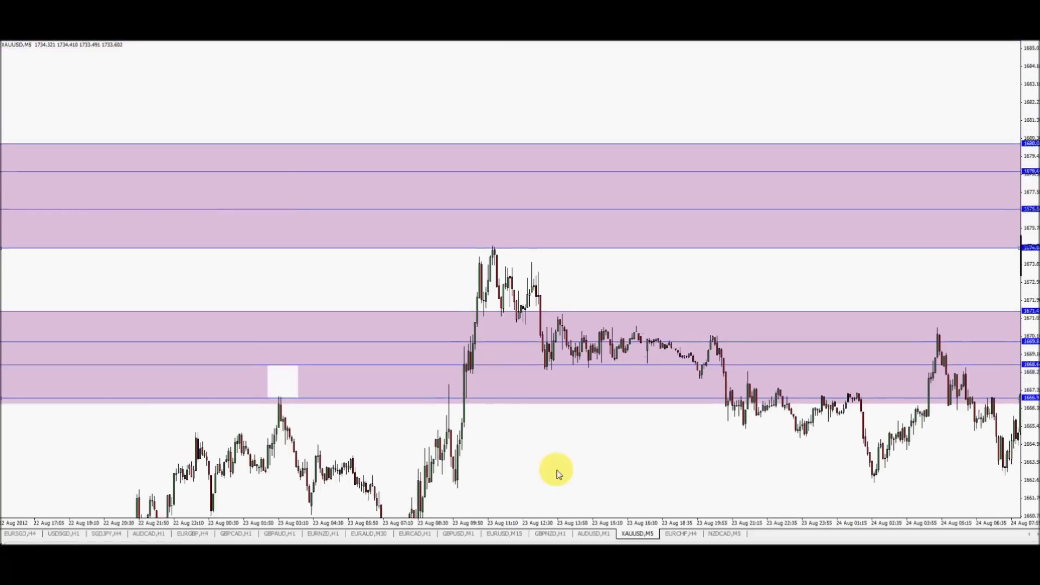
Draw a rectangle above the main 23 August 2012 peak, between the two lowest lines of the upper supply zone
drag(537, 297, 617, 274)
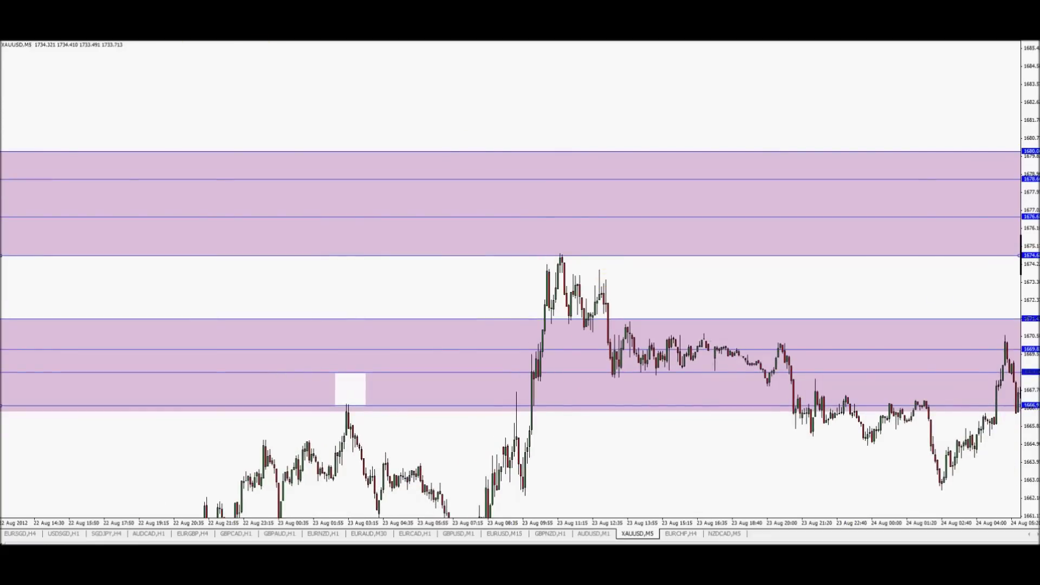
click(67, 33)
mouse_move(81, 97)
click(151, 95)
drag(534, 221, 603, 257)
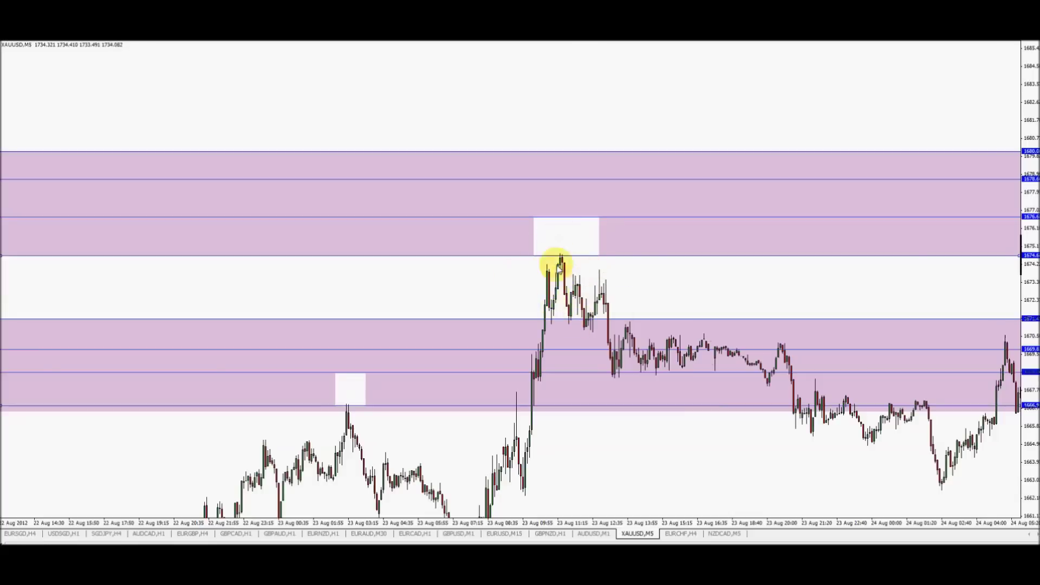
Examine how the 5-minute candles from 23 to 31 August 2012 react at the refined lines of both supply zones
drag(685, 278, 509, 303)
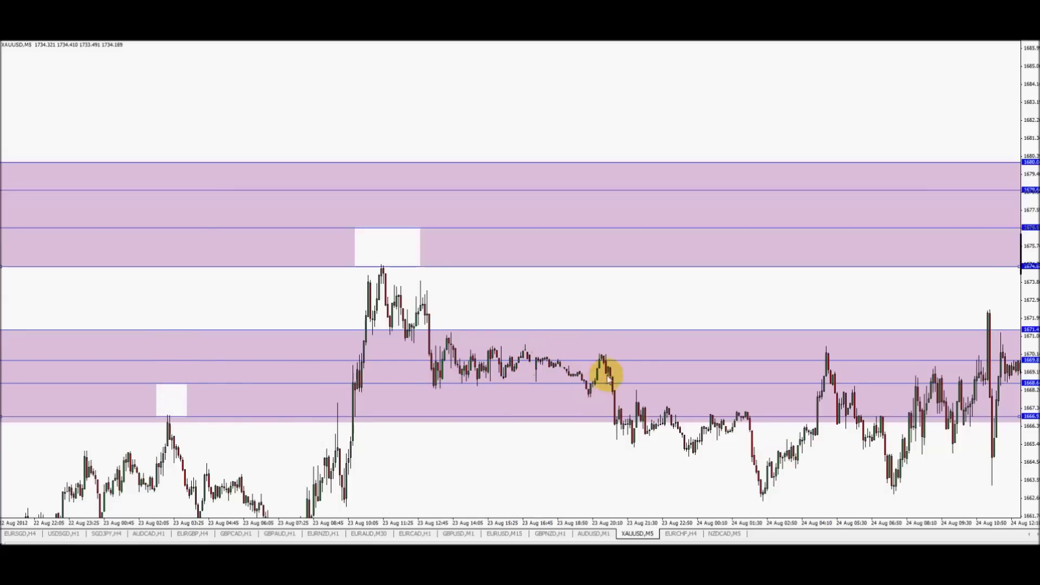
drag(774, 448, 588, 451)
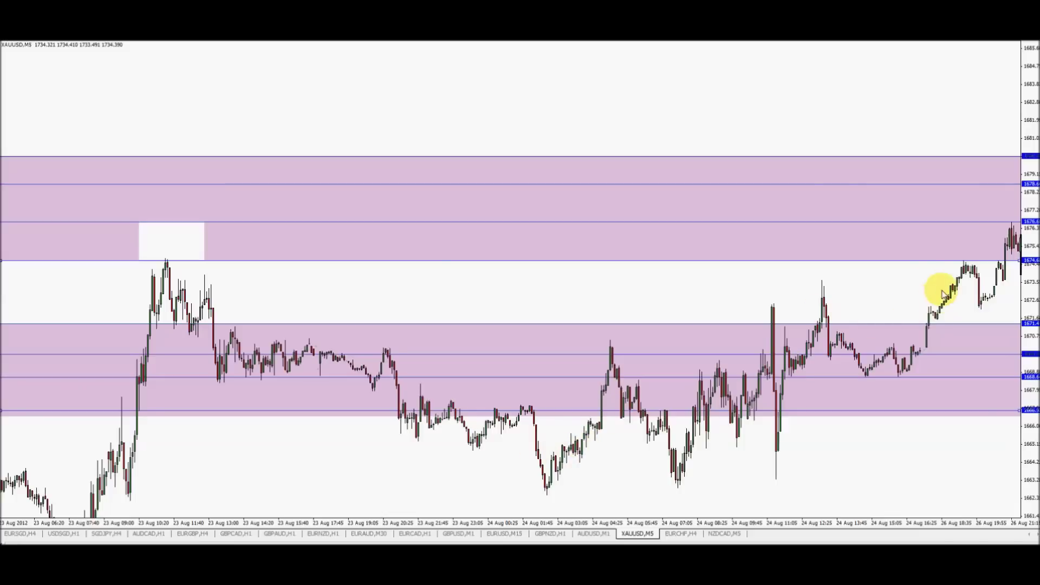
mouse_move(974, 269)
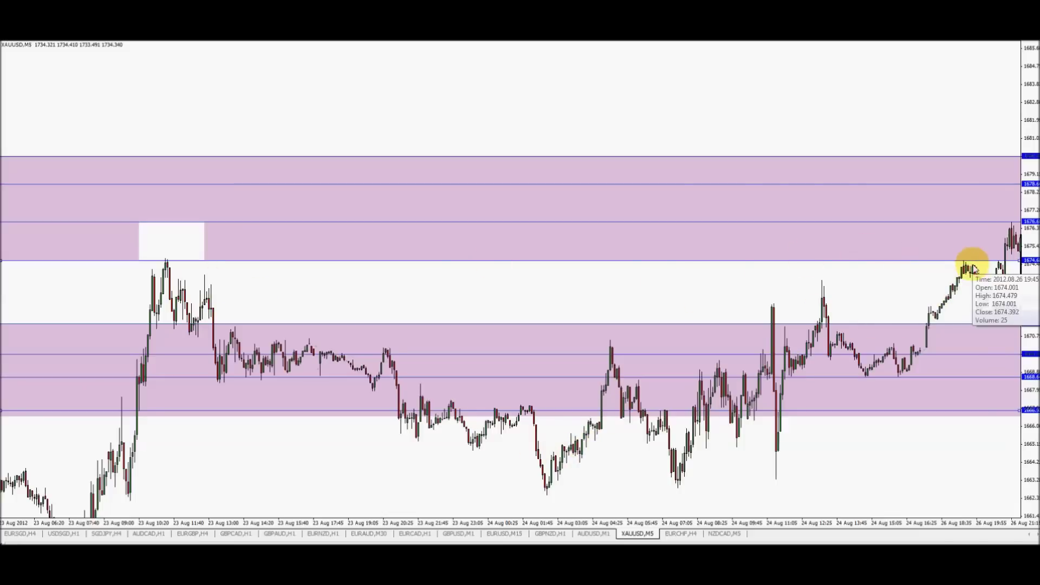
drag(992, 290, 696, 306)
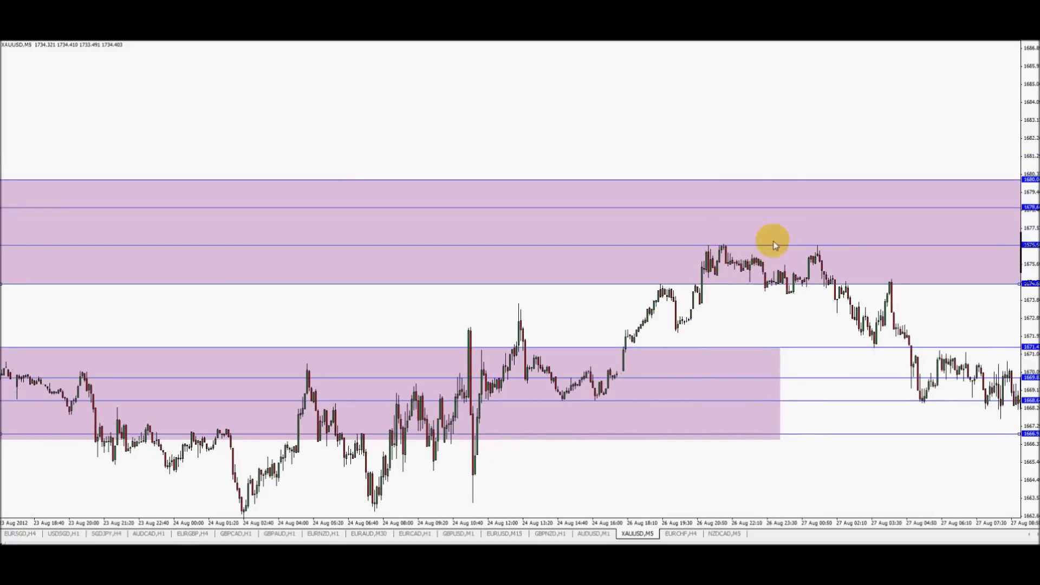
drag(894, 323, 567, 376)
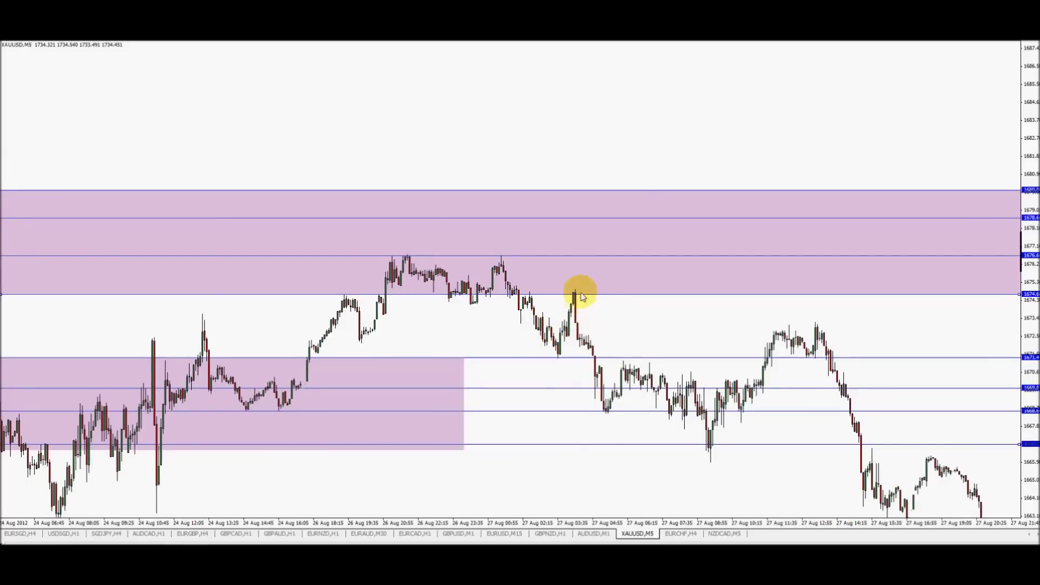
drag(831, 332, 353, 325)
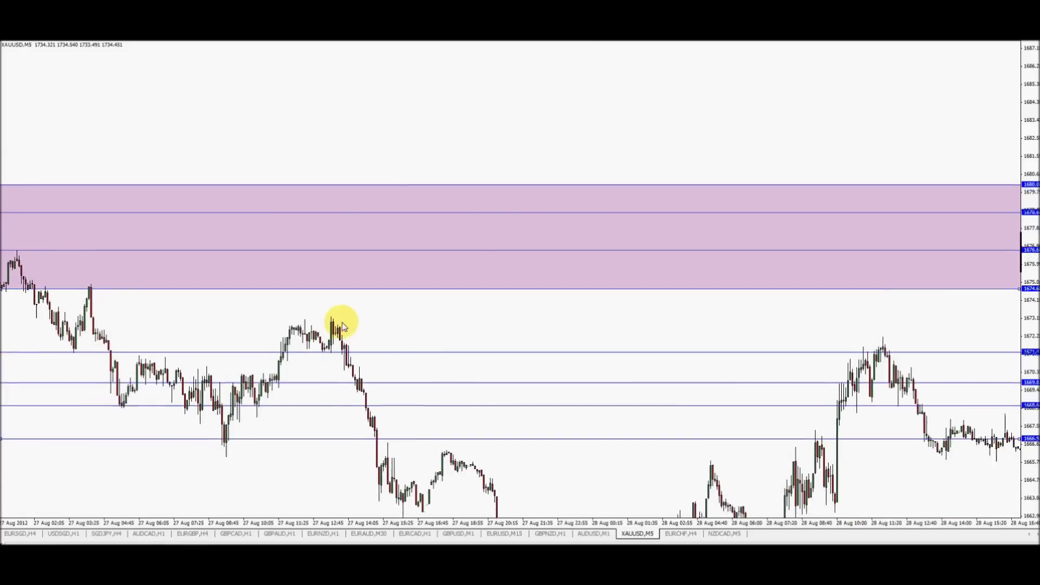
drag(711, 348, 538, 329)
scroll(538, 329, down, 15)
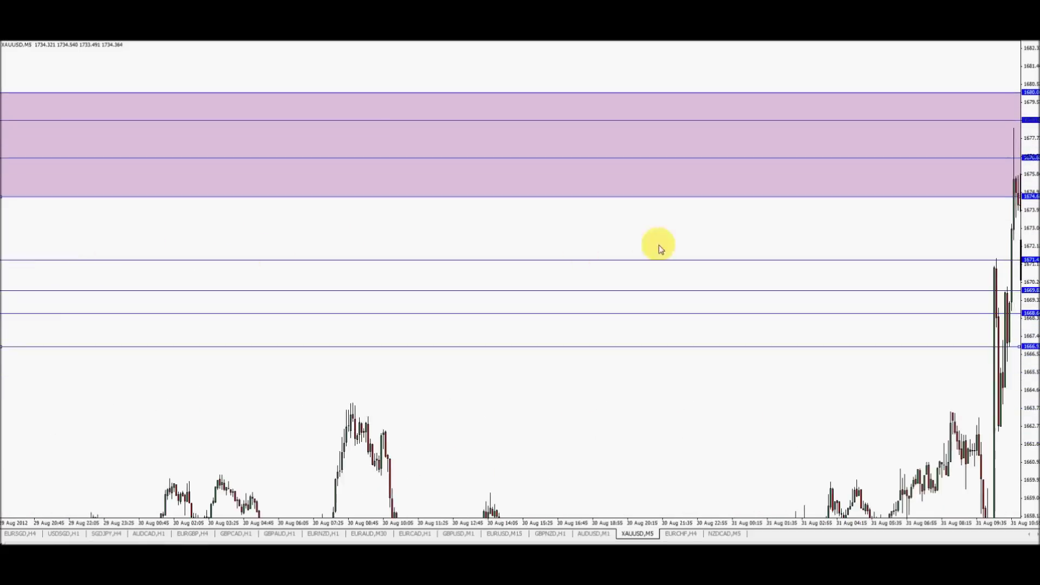
scroll(255, 216, up, 10)
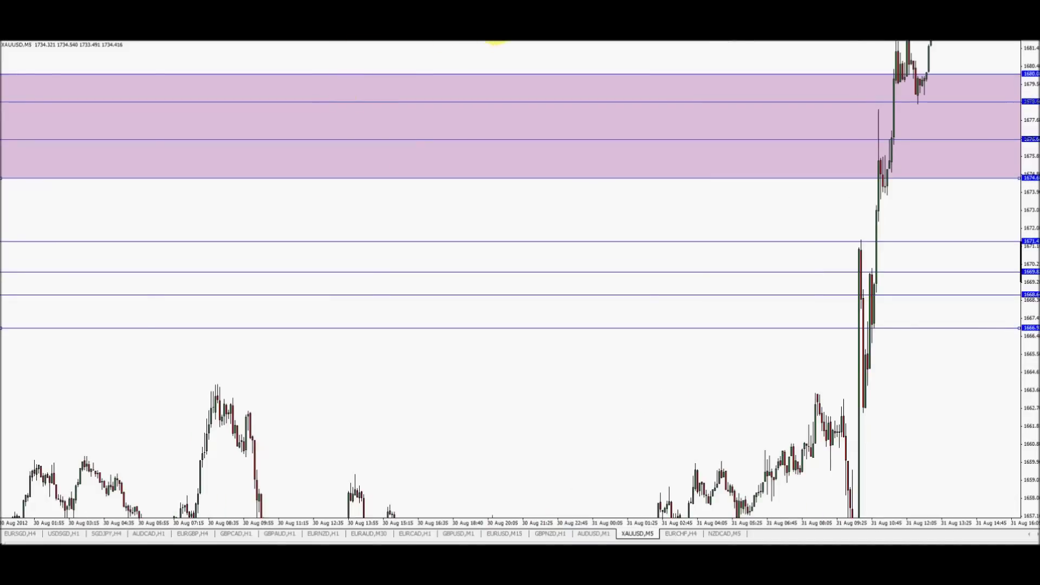
View XAUUSD on the 30-minute timeframe and review the late August 2012 price action around both supply zones
click(498, 41)
scroll(401, 232, up, 15)
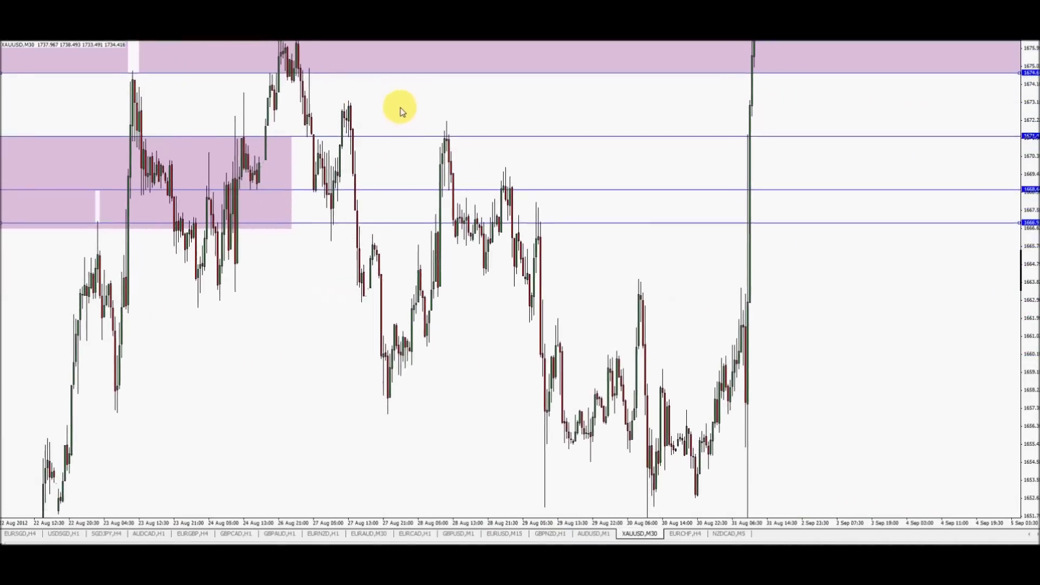
drag(401, 110, 272, 192)
drag(1029, 200, 1022, 298)
drag(783, 142, 484, 179)
drag(319, 187, 666, 206)
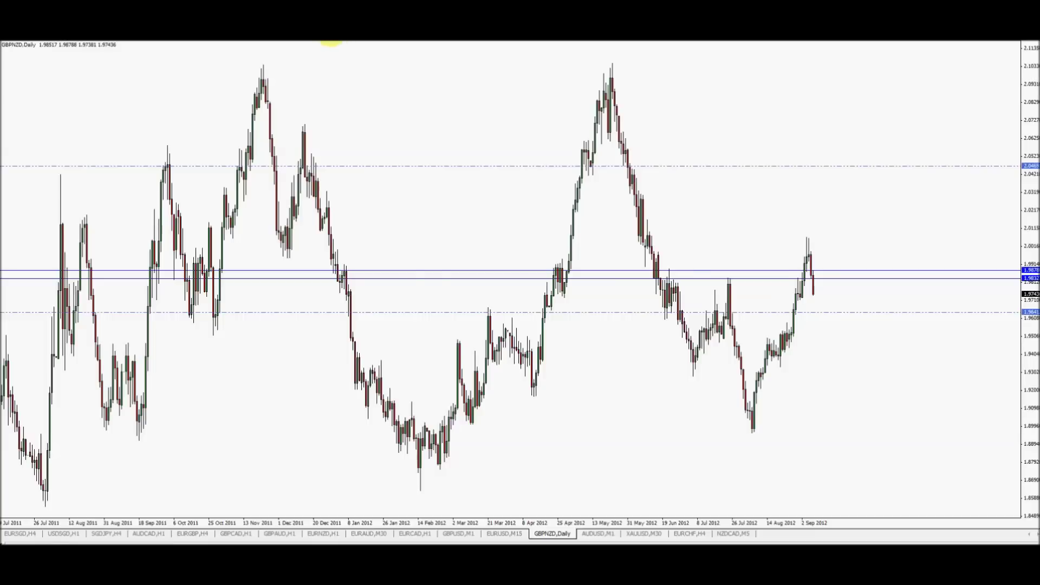
Enlarge the GBPNZD daily candles and examine the early September 2012 price action at the two solid horizontal lines
key(plus)
key(plus)
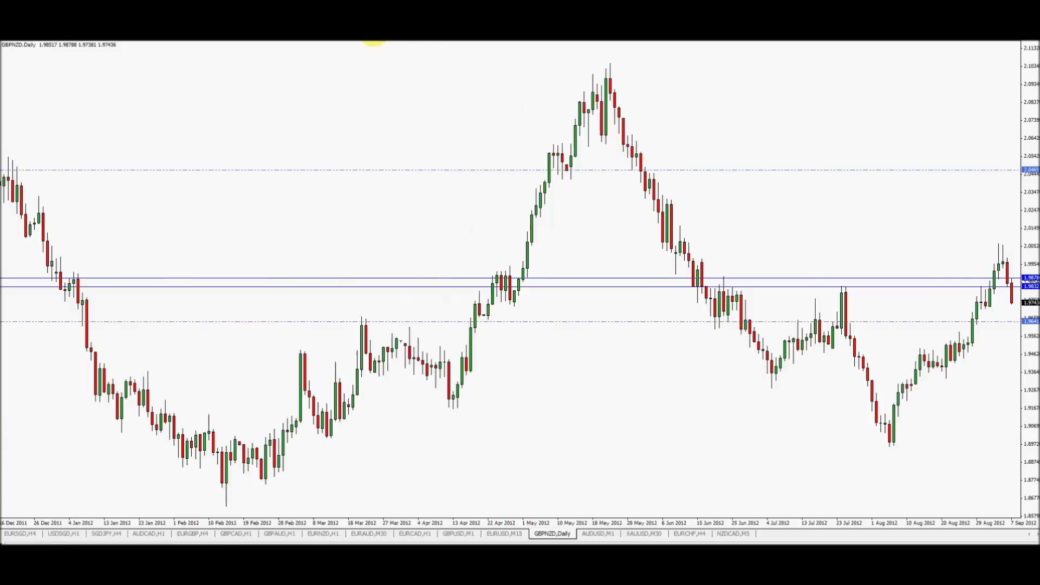
key(End)
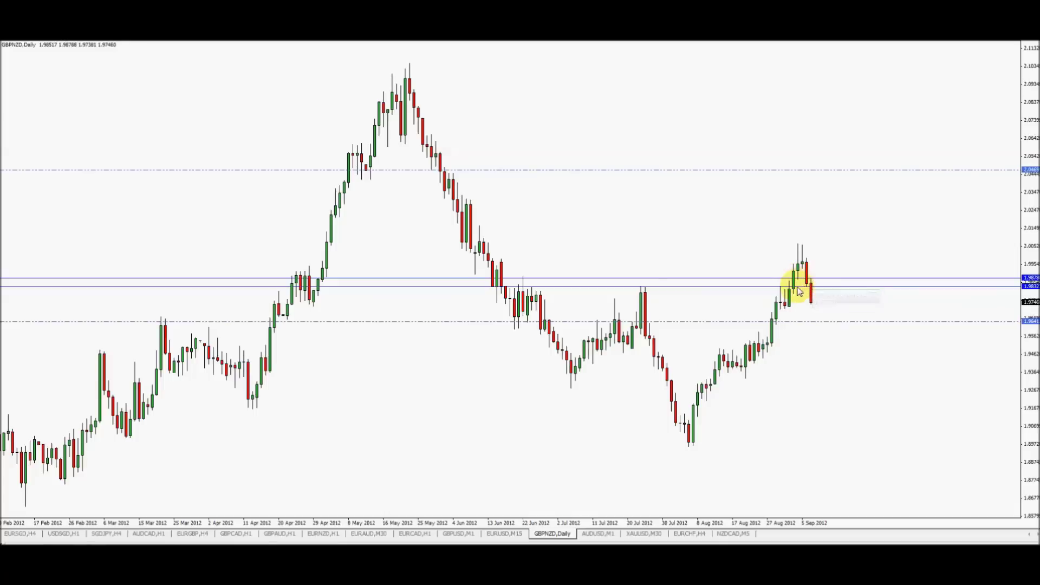
scroll(526, 293, up, 1)
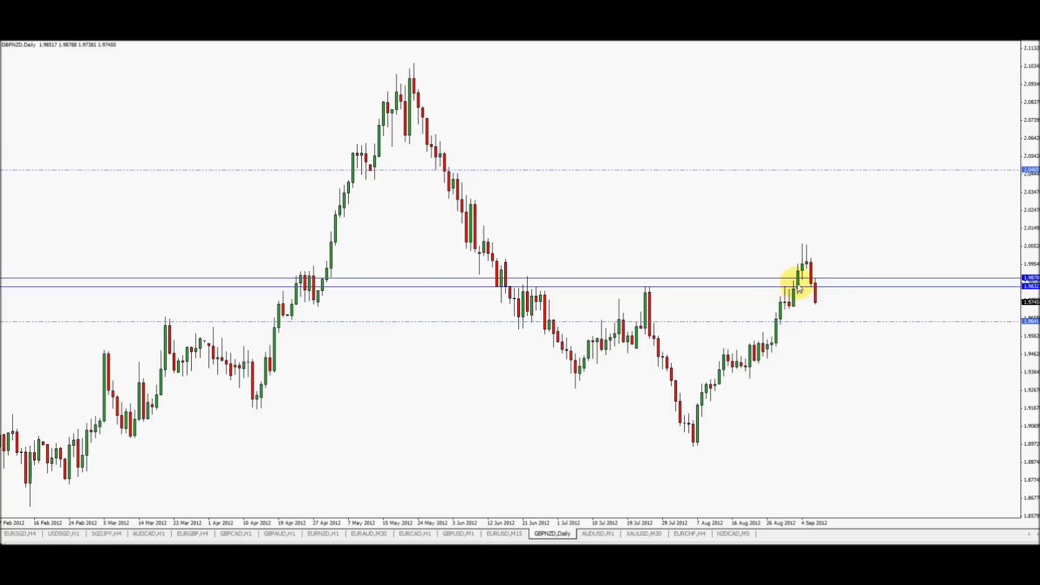
scroll(800, 289, down, 1)
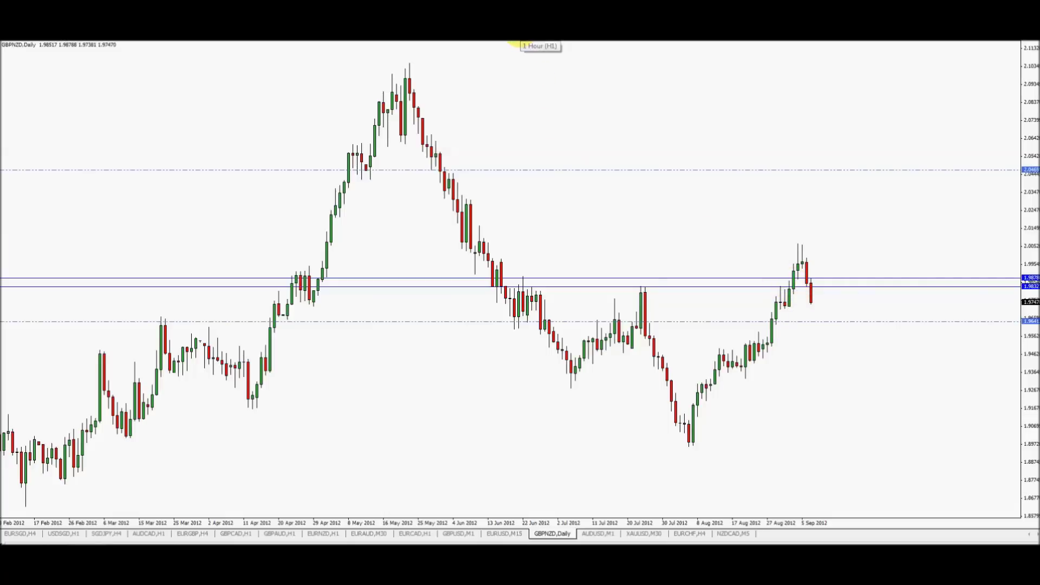
Step GBPNZD down through the 1-hour to the 15-minute timeframe and examine the 31 August–3 September 2012 rally through the horizontal lines
click(514, 41)
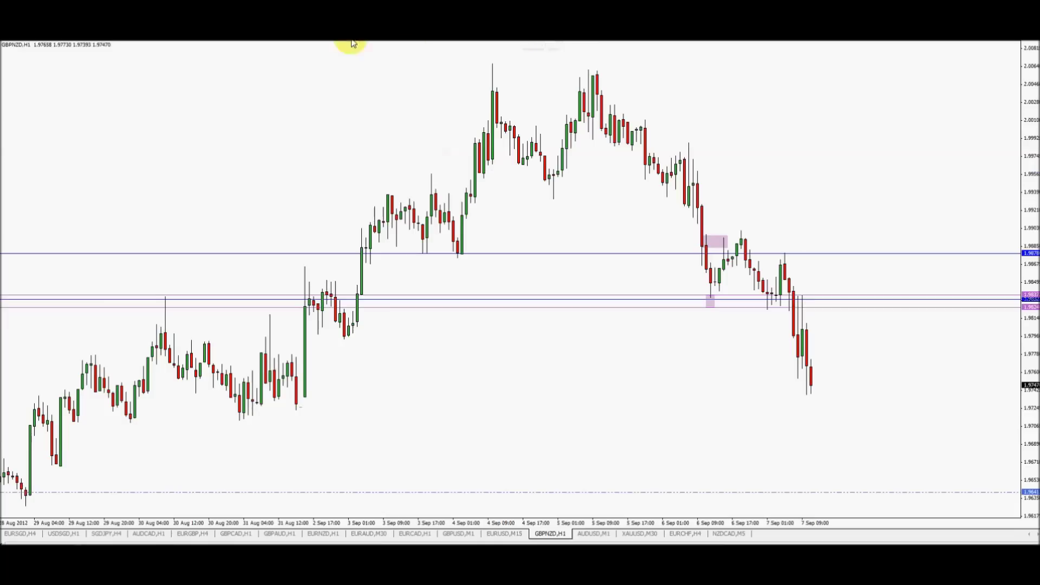
click(344, 41)
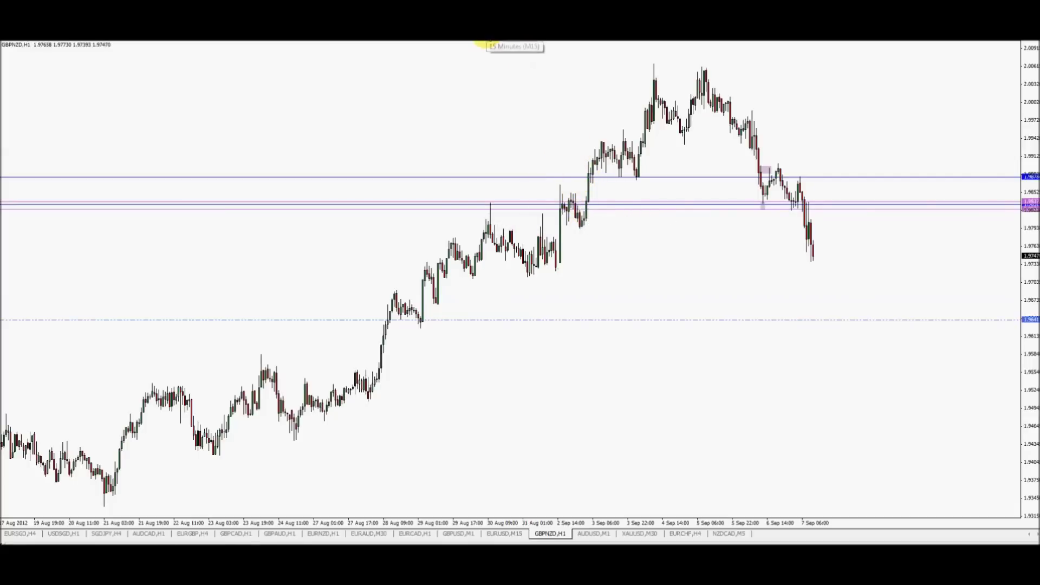
click(481, 43)
scroll(406, 167, up, 10)
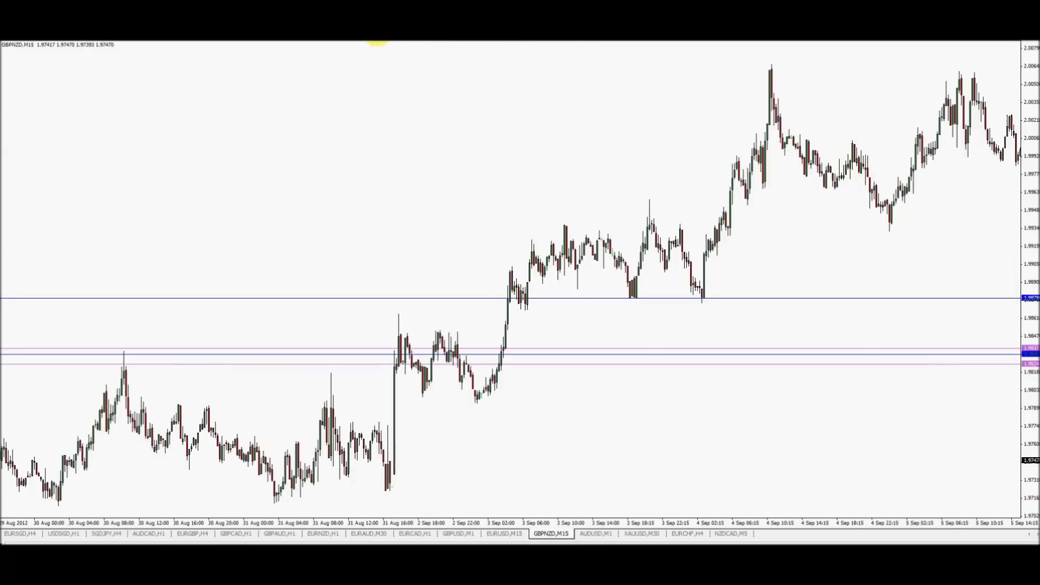
scroll(411, 76, down, 5)
drag(450, 108, 924, 149)
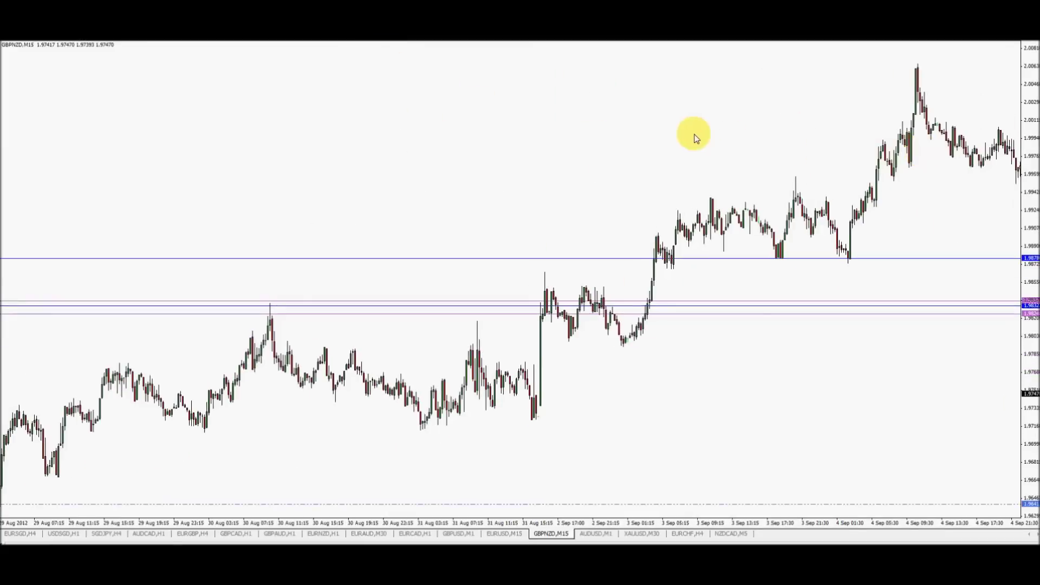
click(321, 32)
drag(727, 133, 225, 155)
drag(637, 130, 523, 162)
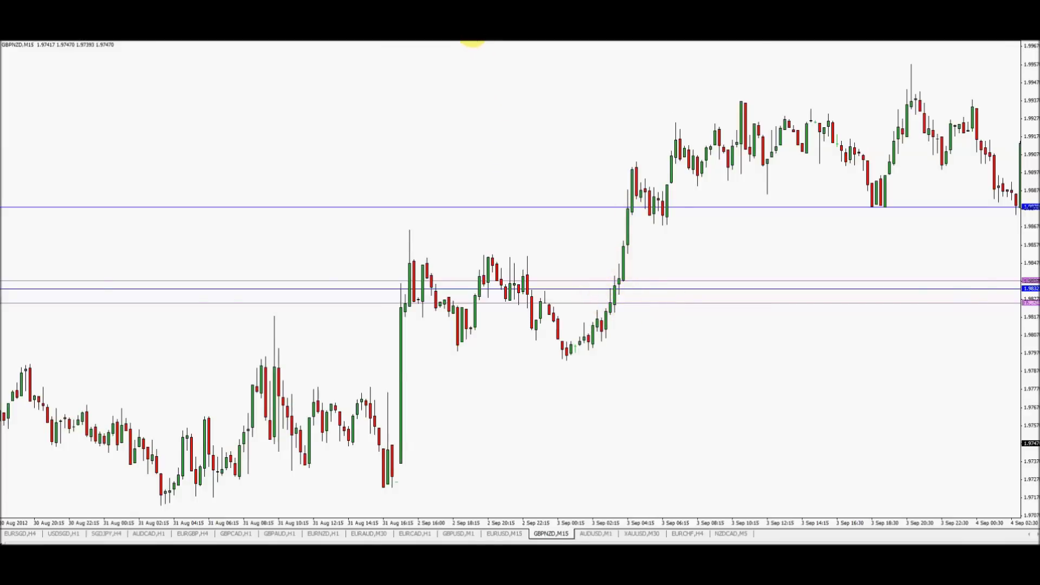
View GBPNZD on the 5-minute timeframe and examine the enlarged 2–3 September 2012 candles around the horizontal lines
click(472, 41)
click(337, 41)
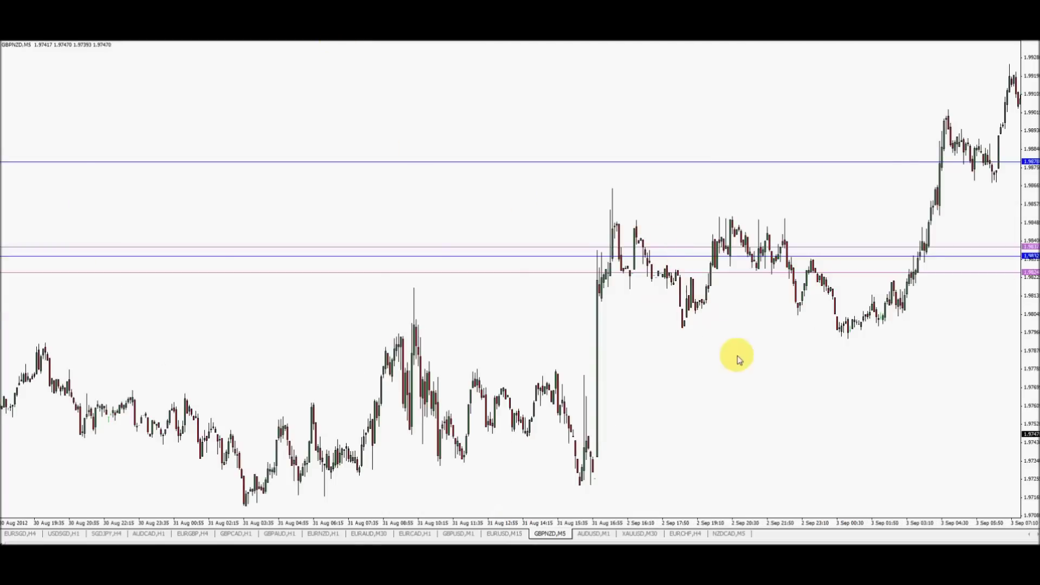
click(323, 42)
drag(836, 360, 181, 291)
drag(615, 383, 501, 359)
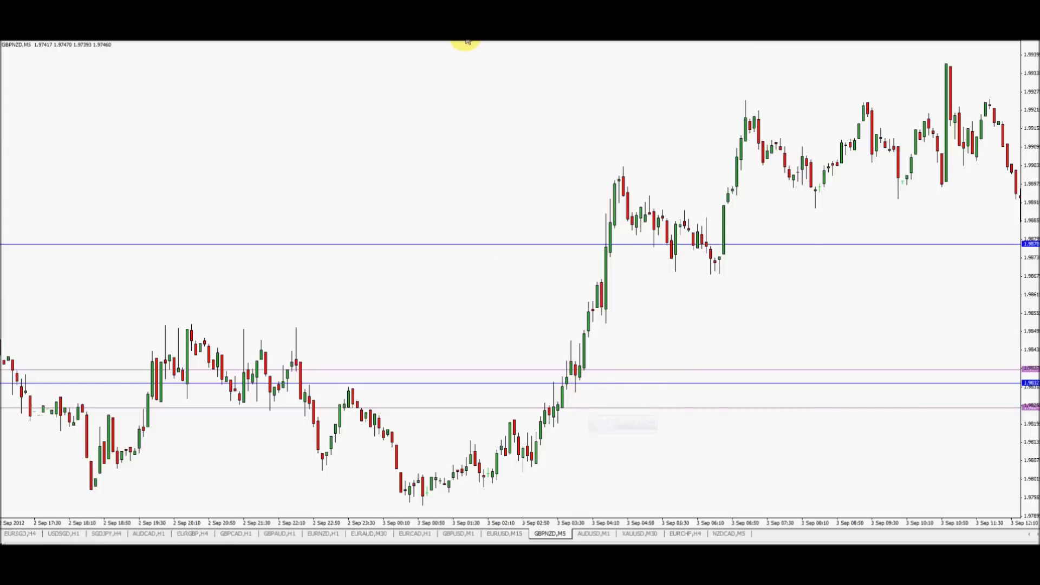
scroll(609, 334, right, 1)
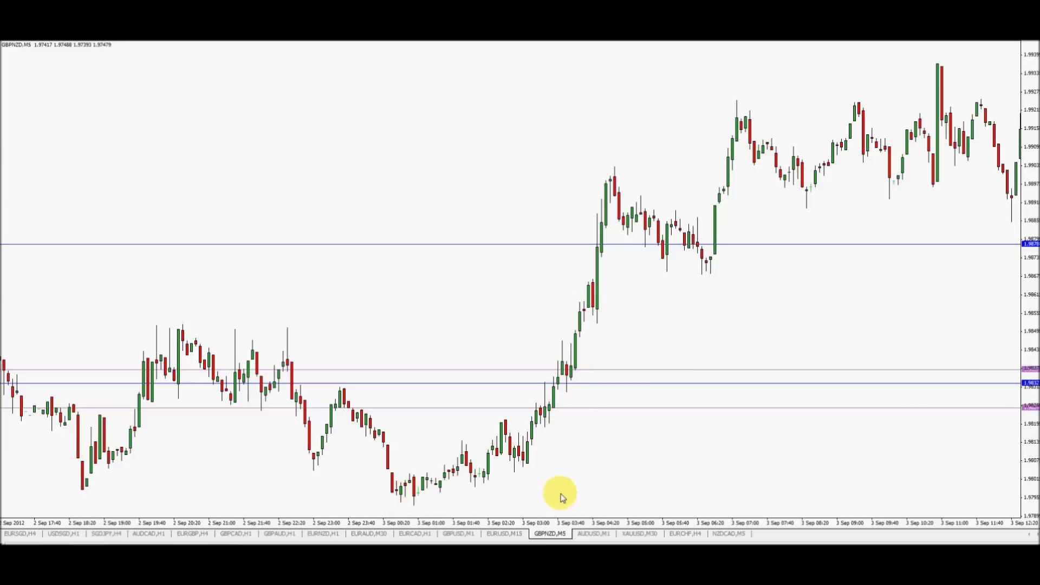
Adjust the GBPNZD price scale around the horizontal lines and view the 2–3 September 2012 candles on the 1-minute timeframe
drag(1025, 455, 641, 491)
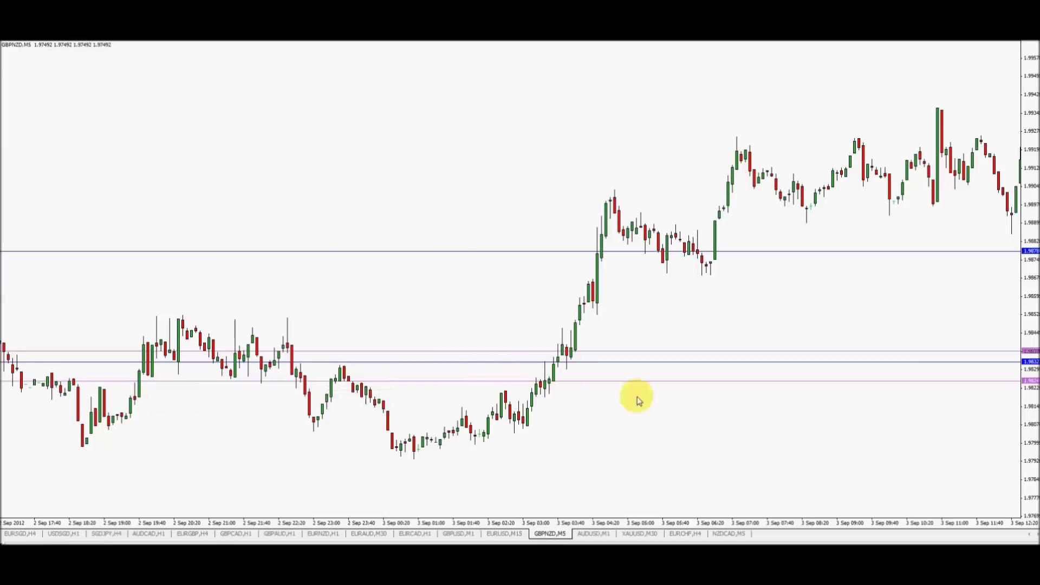
drag(1024, 442, 1028, 417)
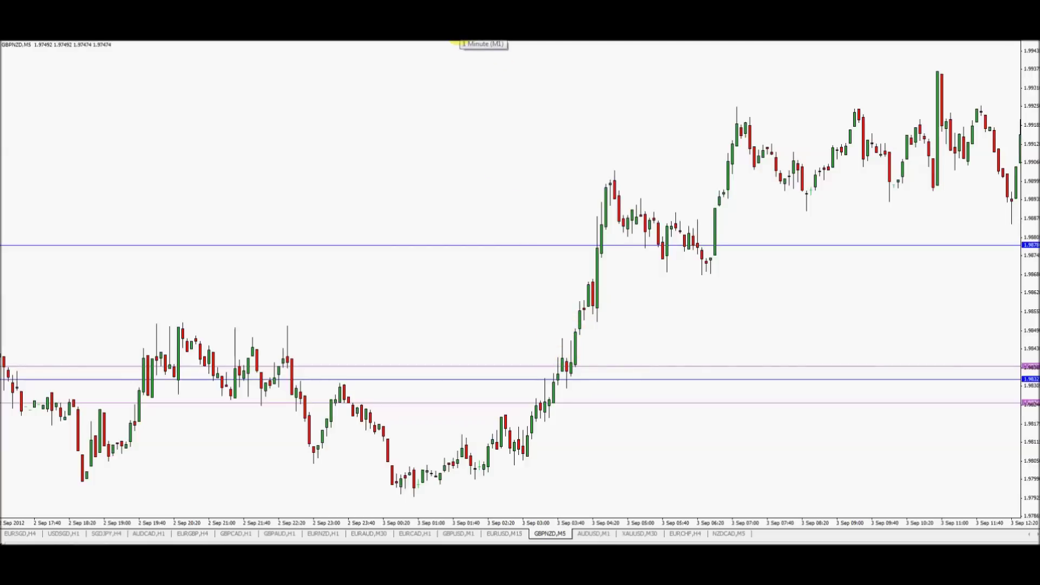
click(458, 41)
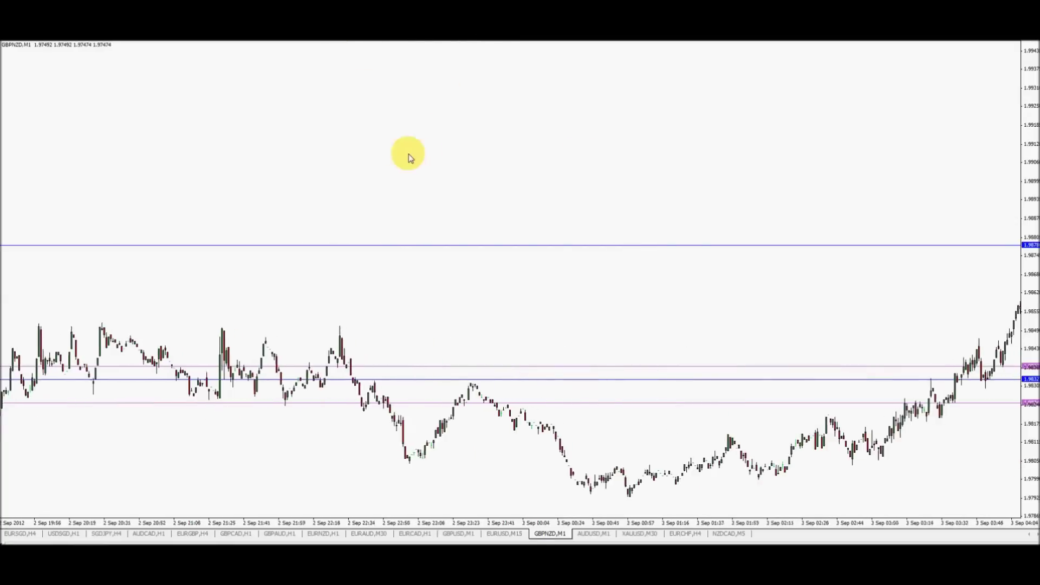
Draw a rectangle between the two purple horizontal lines on the 1-minute GBPNZD chart, around the 3 September 2012 candles from about 03:25 to 04:05
click(325, 39)
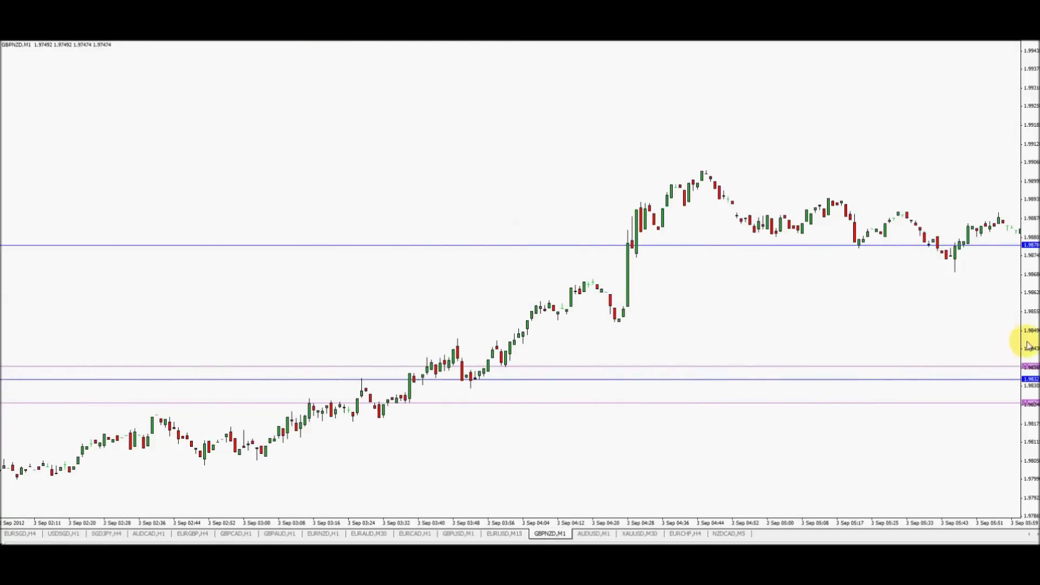
scroll(943, 273, up, 3)
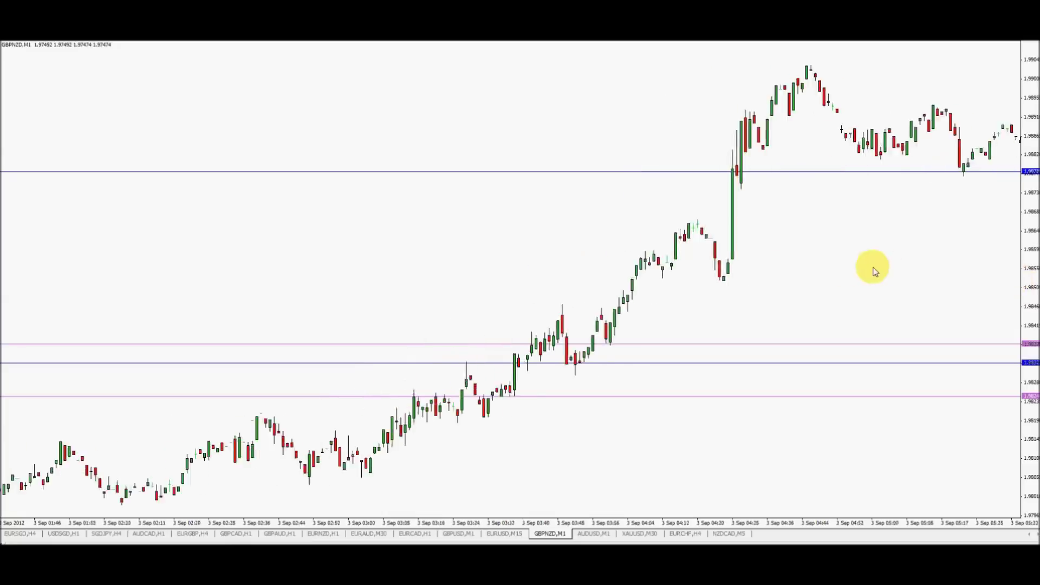
scroll(874, 271, up, 3)
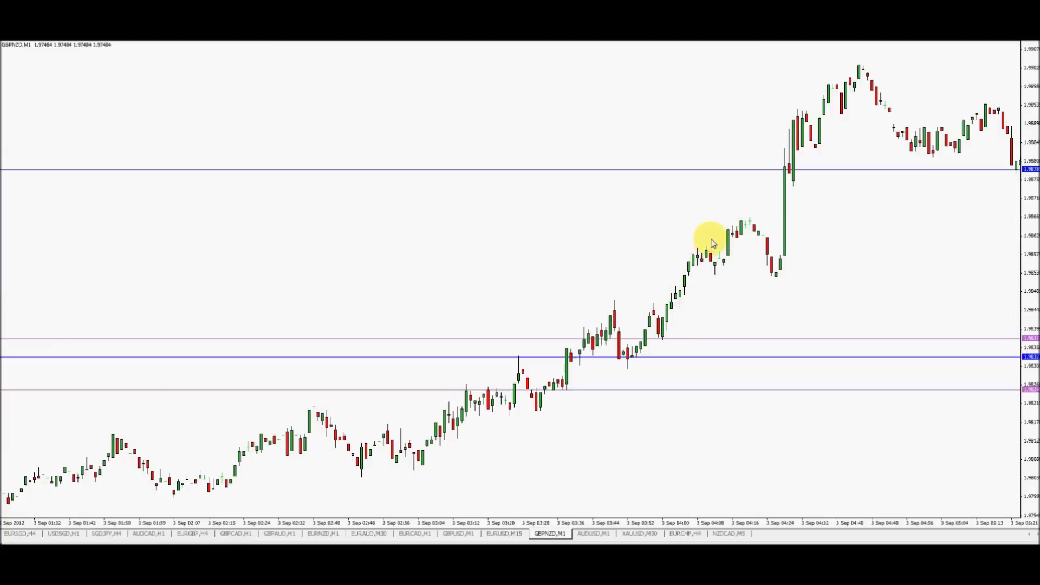
mouse_move(659, 339)
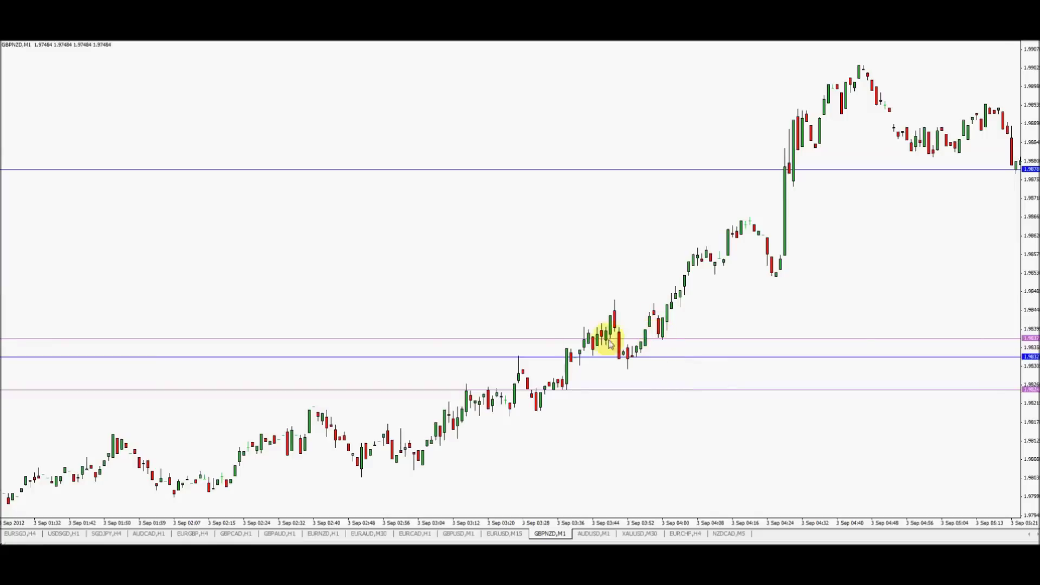
click(59, 34)
mouse_move(76, 98)
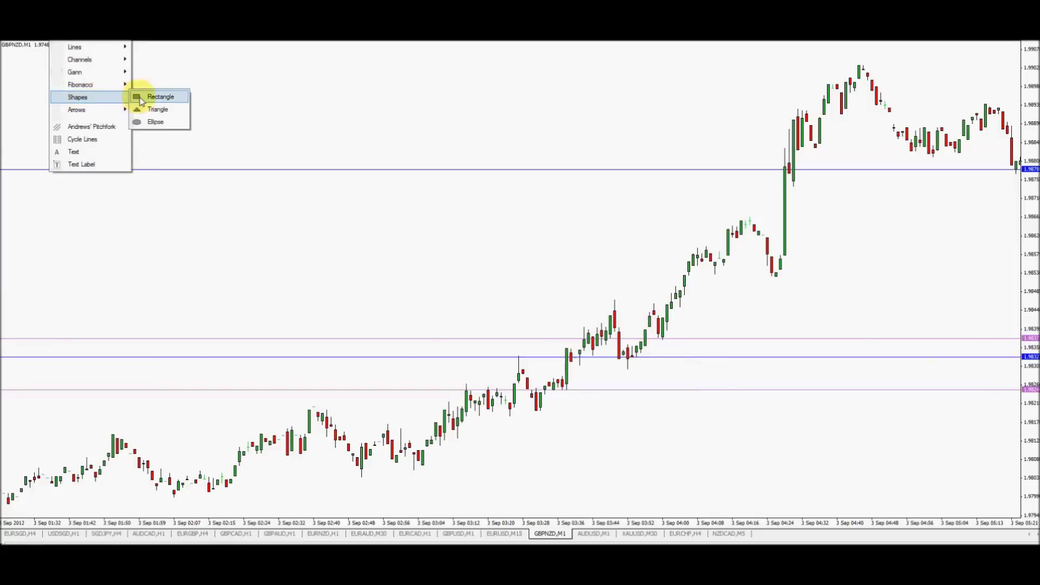
click(158, 97)
drag(510, 340, 694, 389)
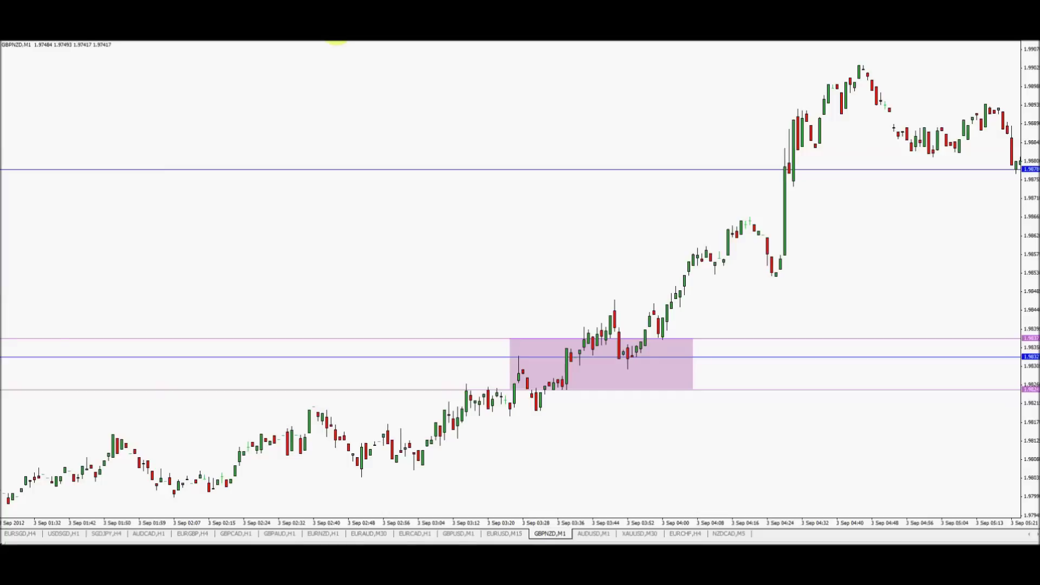
Review the price action leading into the new rectangle and examine the early September 2012 GBPNZD levels on the 1-hour timeframe
click(336, 39)
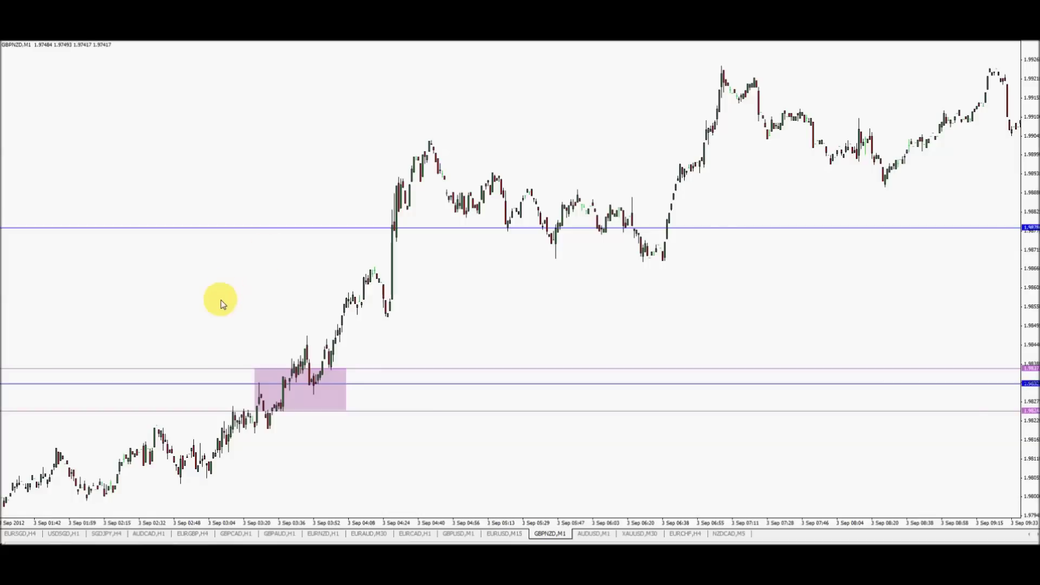
drag(220, 303, 581, 323)
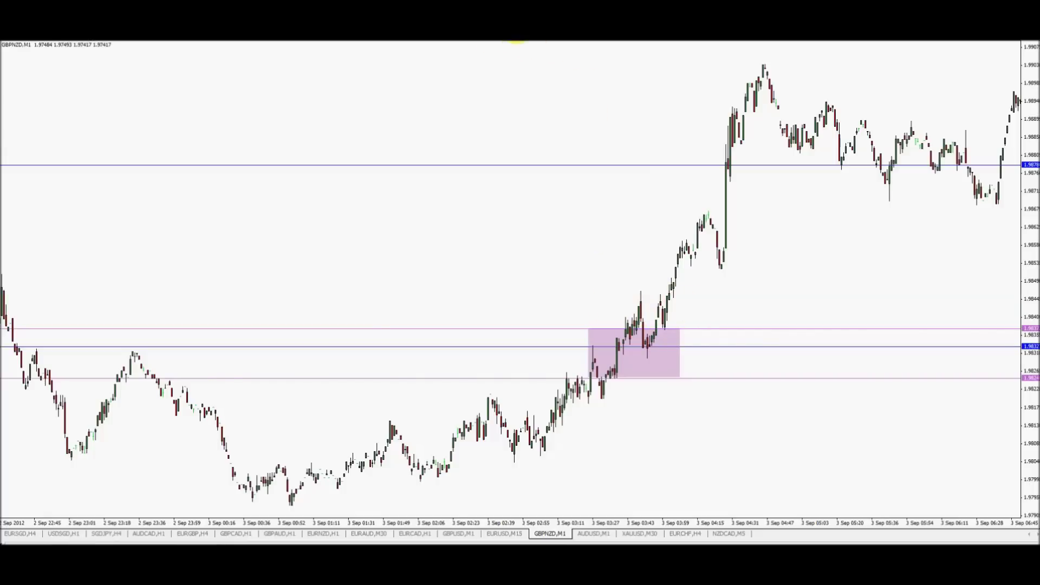
click(518, 33)
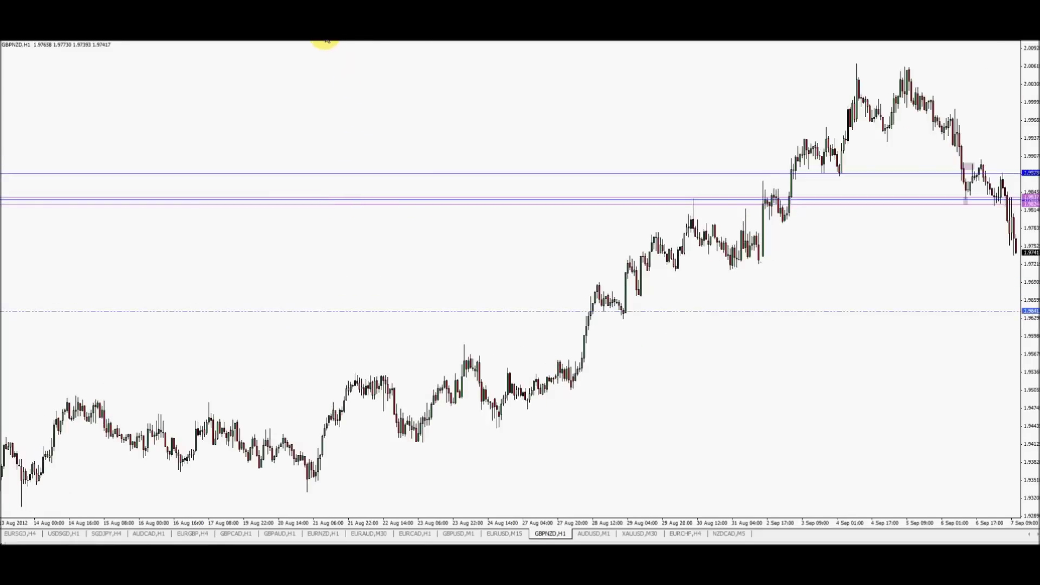
click(327, 41)
click(369, 40)
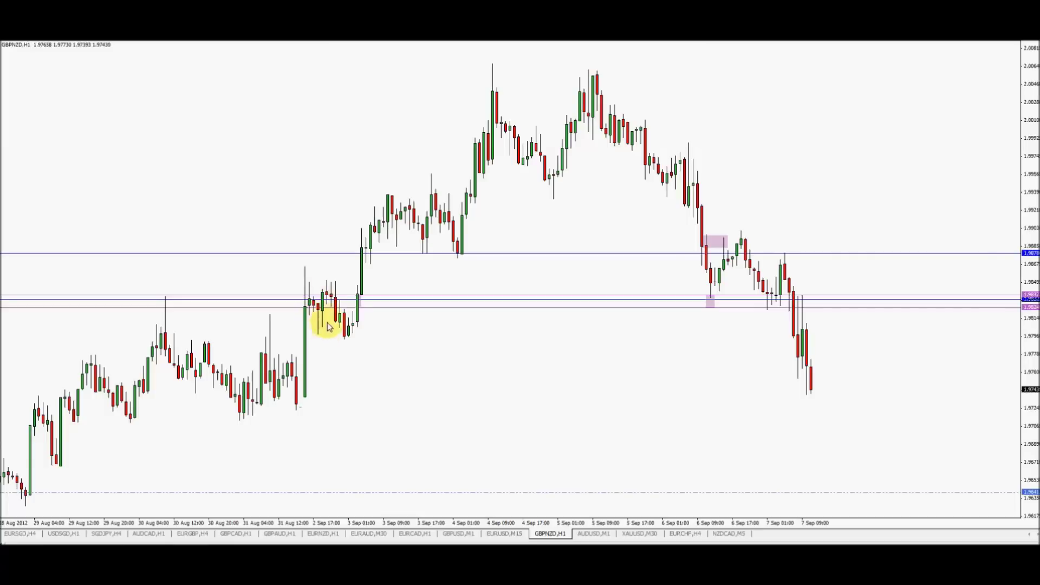
mouse_move(314, 301)
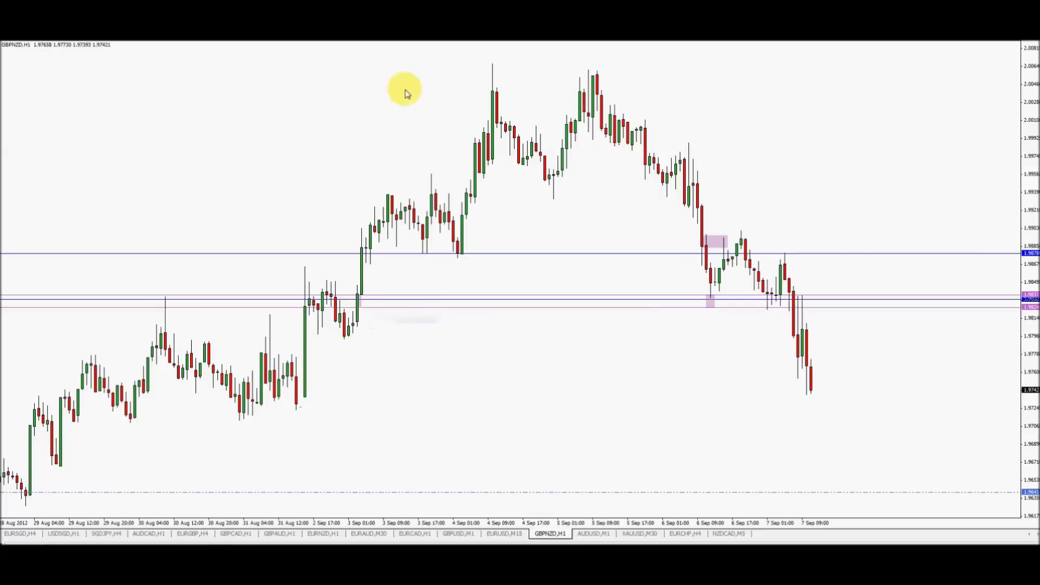
View GBPNZD on the 5-minute timeframe and examine the 6 September 2012 drop into the shaded zones, including the 09:55 candle's data
click(470, 40)
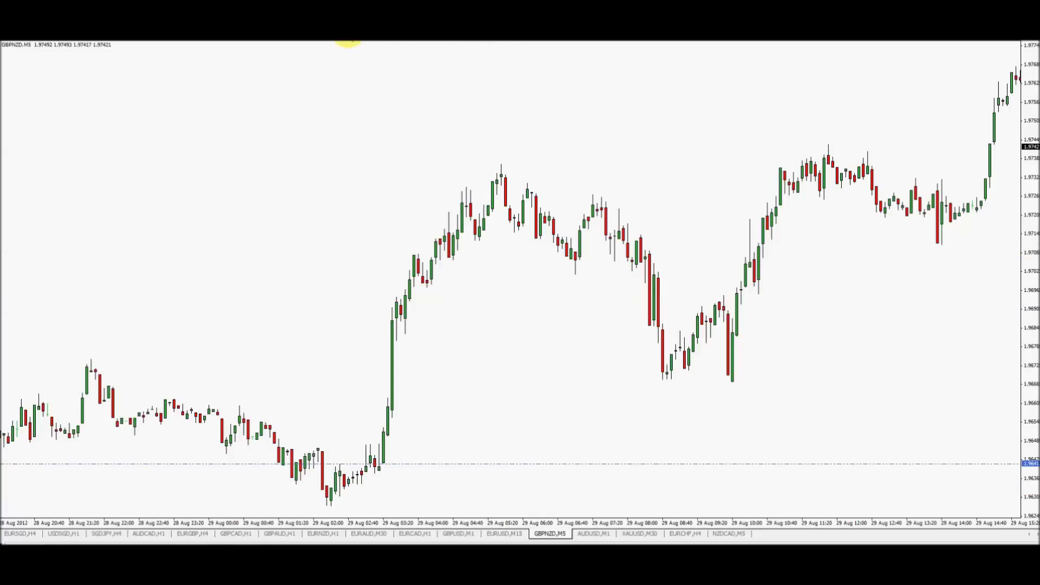
click(347, 40)
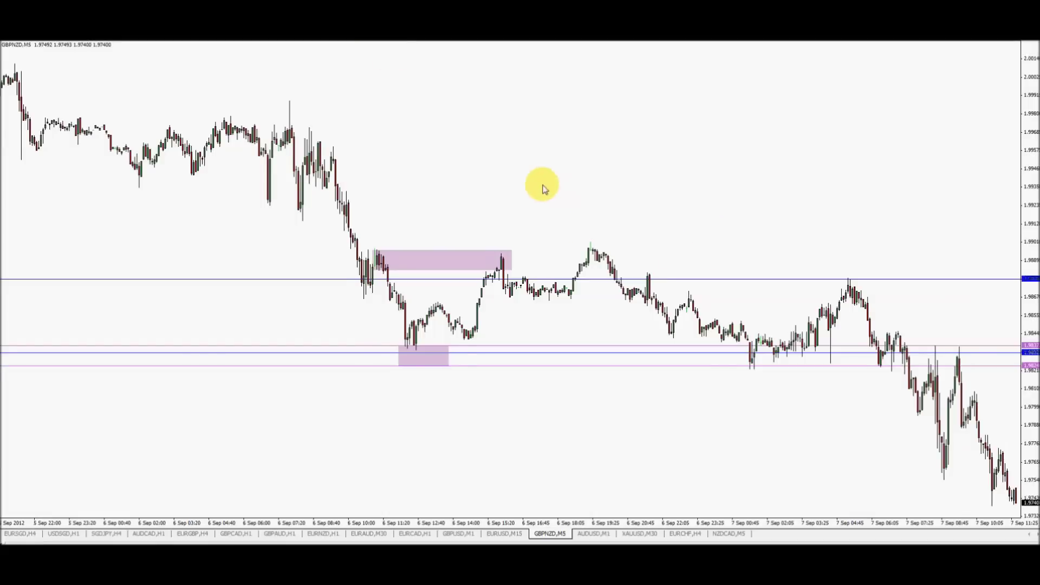
drag(541, 183, 750, 186)
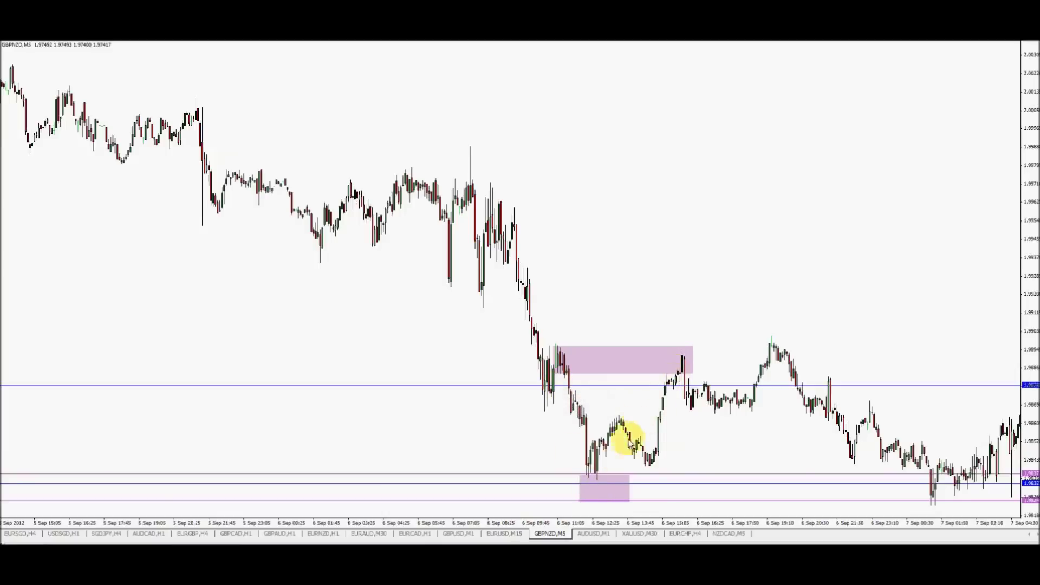
mouse_move(680, 378)
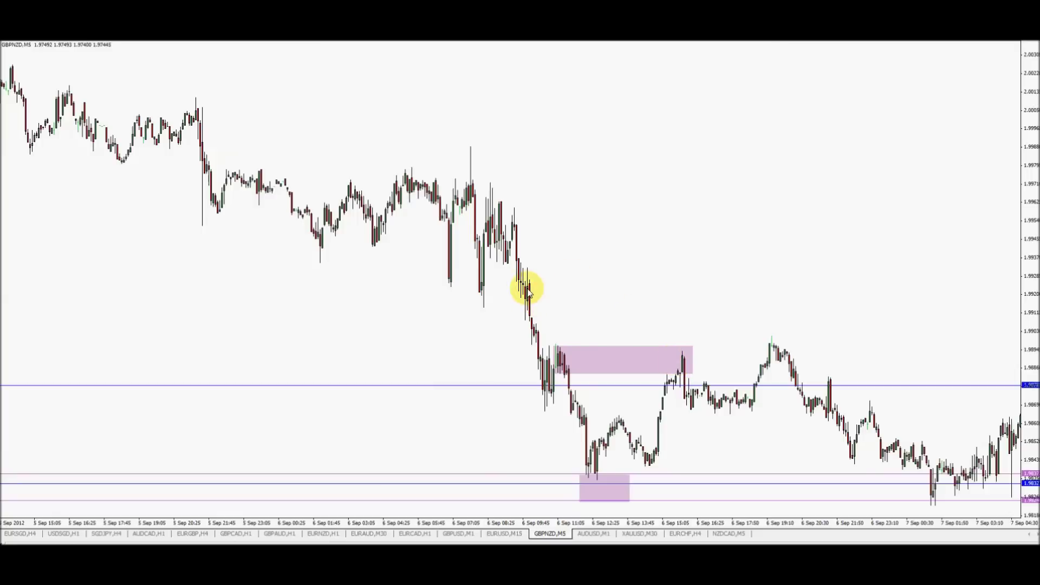
mouse_move(528, 290)
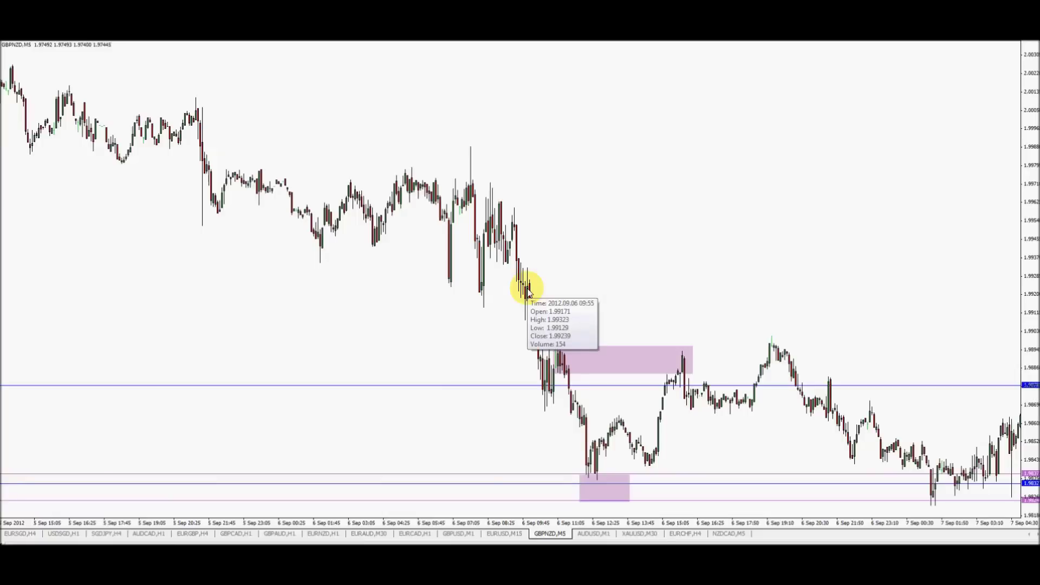